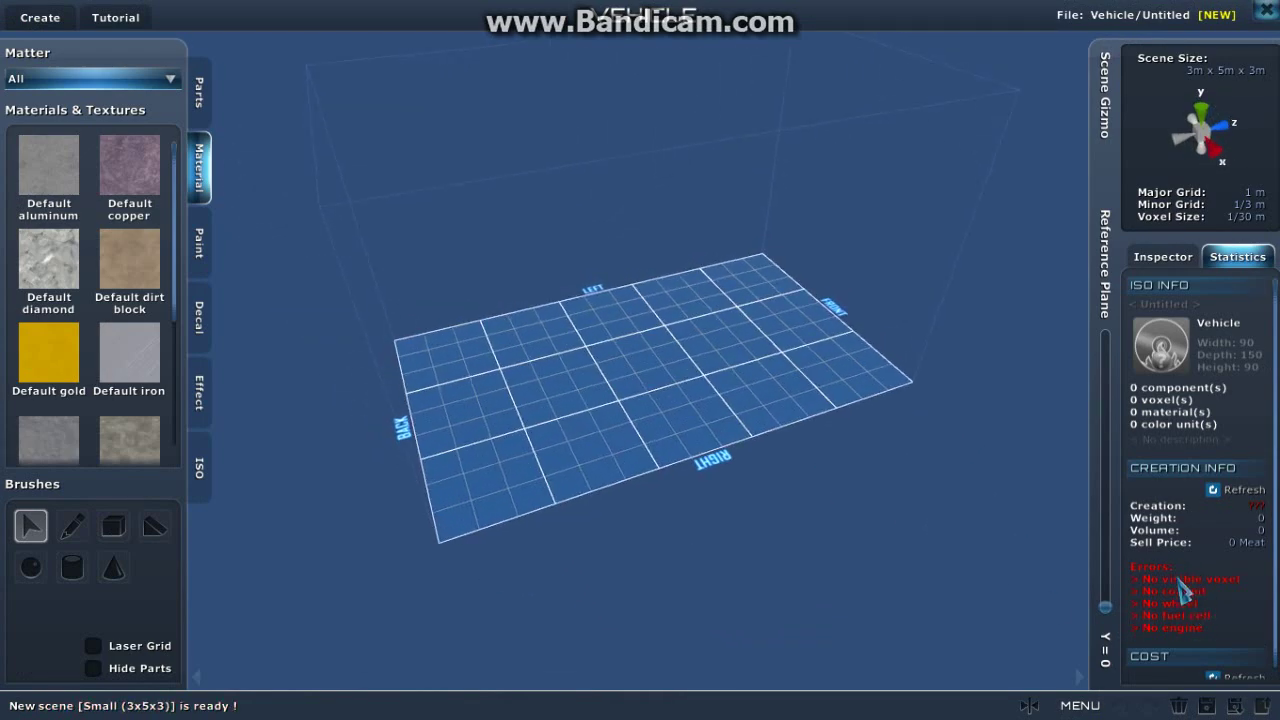
Step: Turn on mirroring across both the X plane and the Z plane
click(1031, 706)
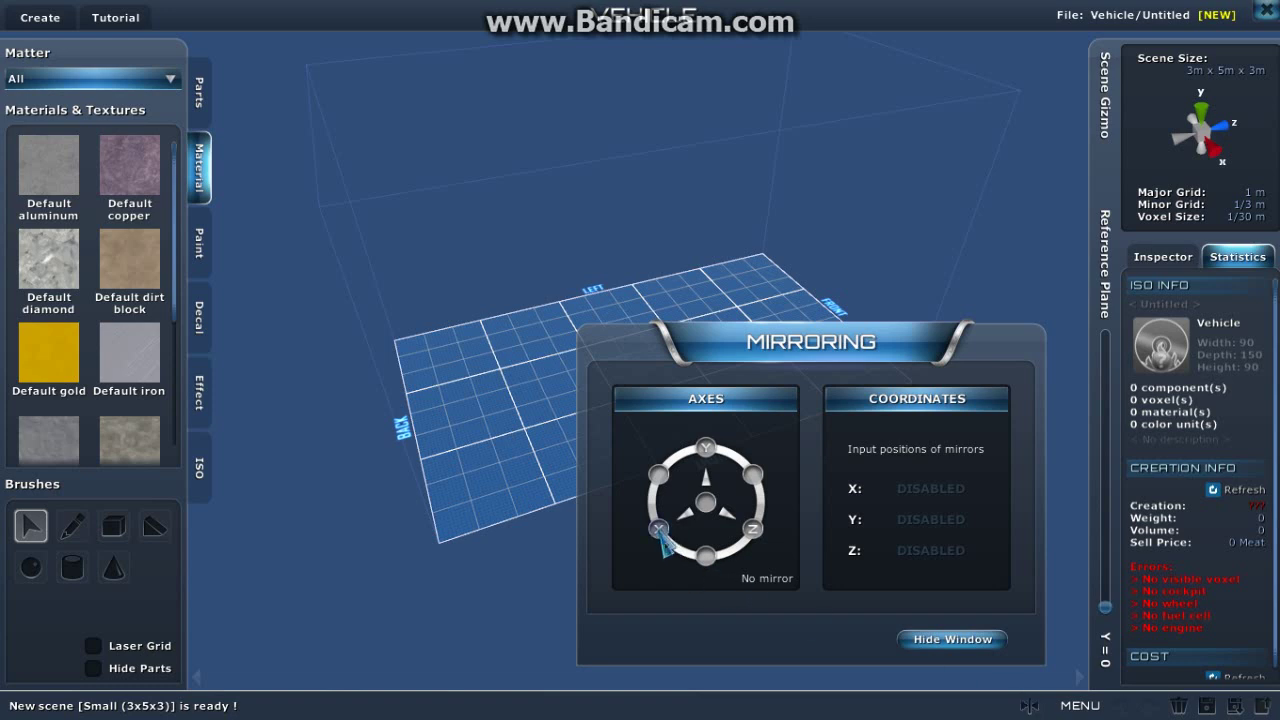
click(659, 529)
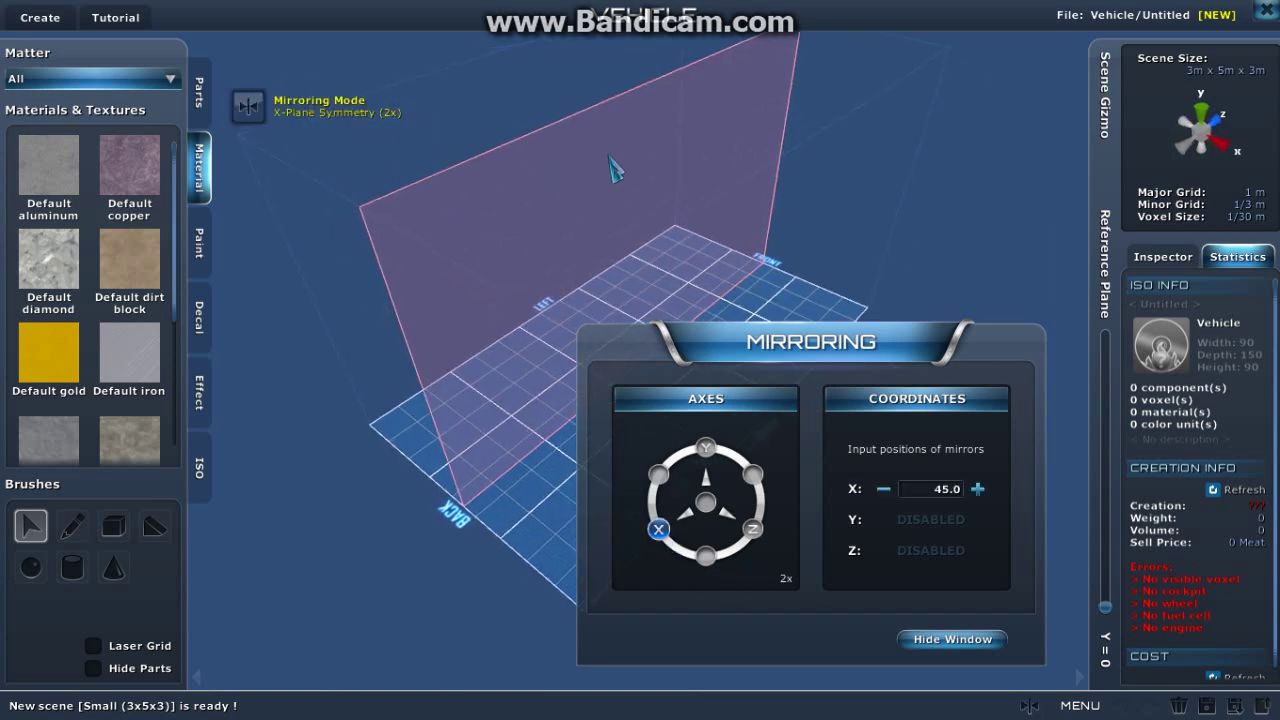
click(755, 530)
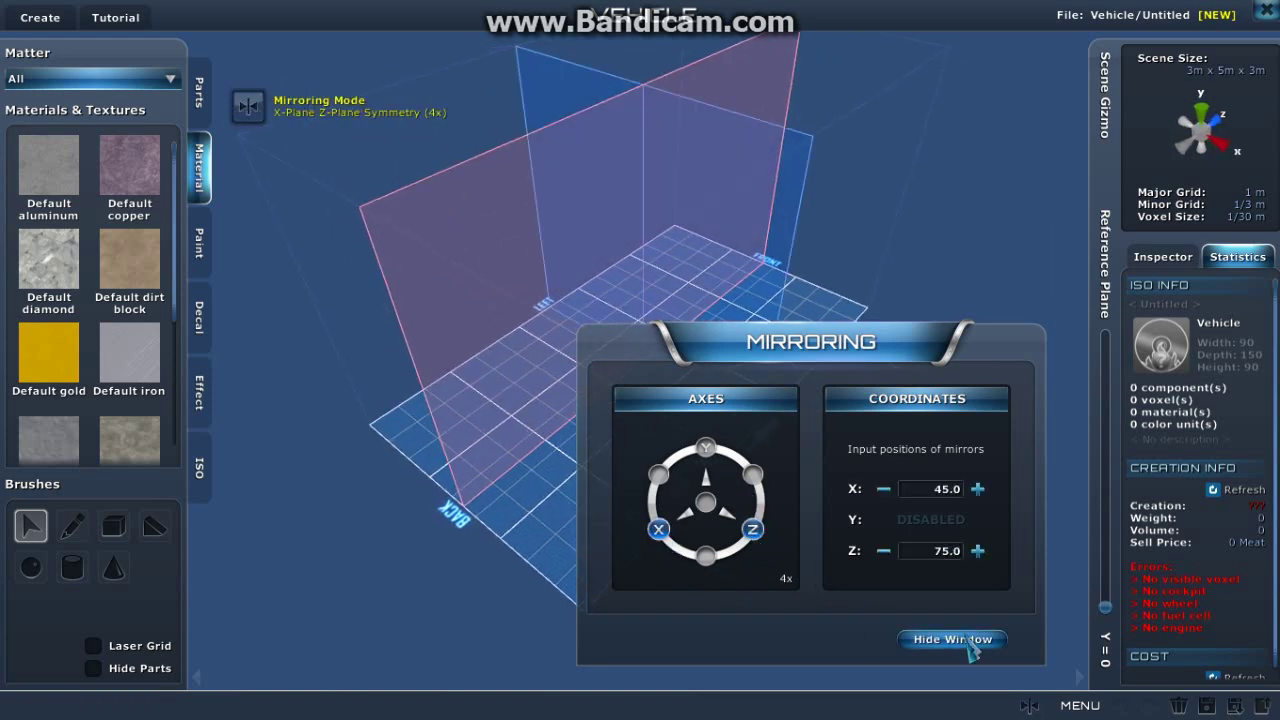
click(970, 645)
Step: Place a Rubber Tire at the back-right corner of the grid, mirrored to the other three corners
click(203, 96)
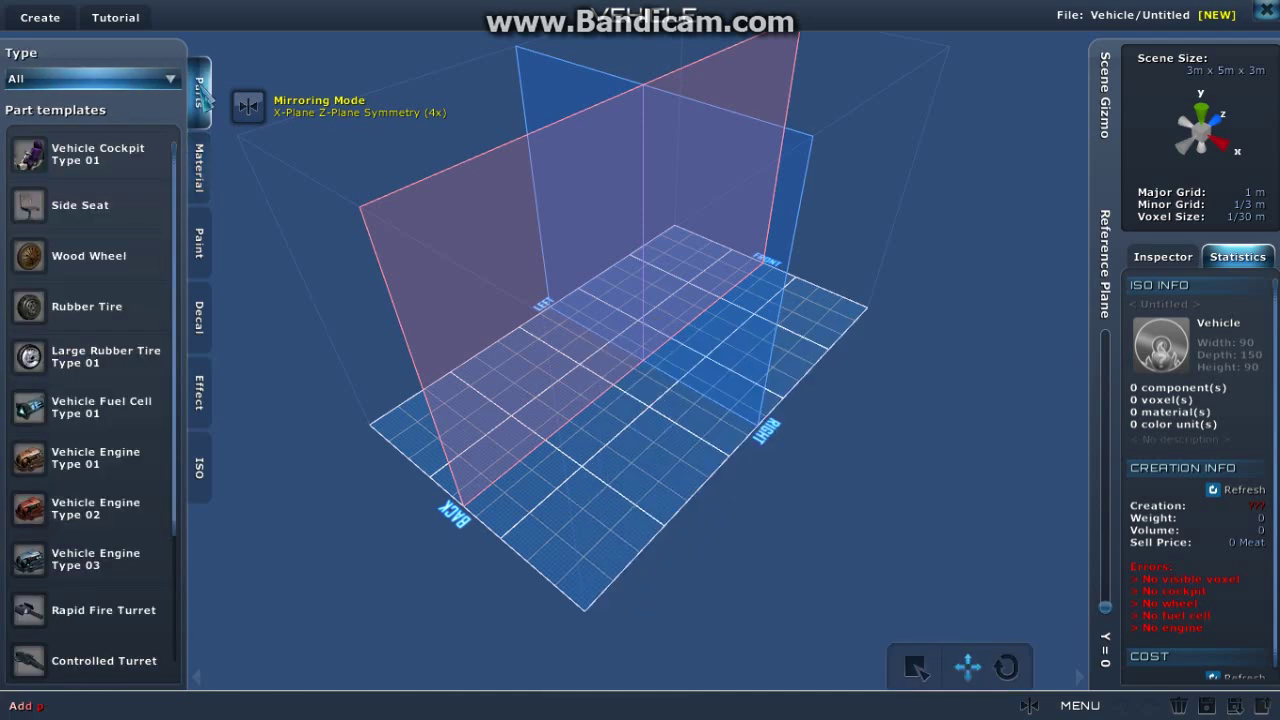
click(75, 316)
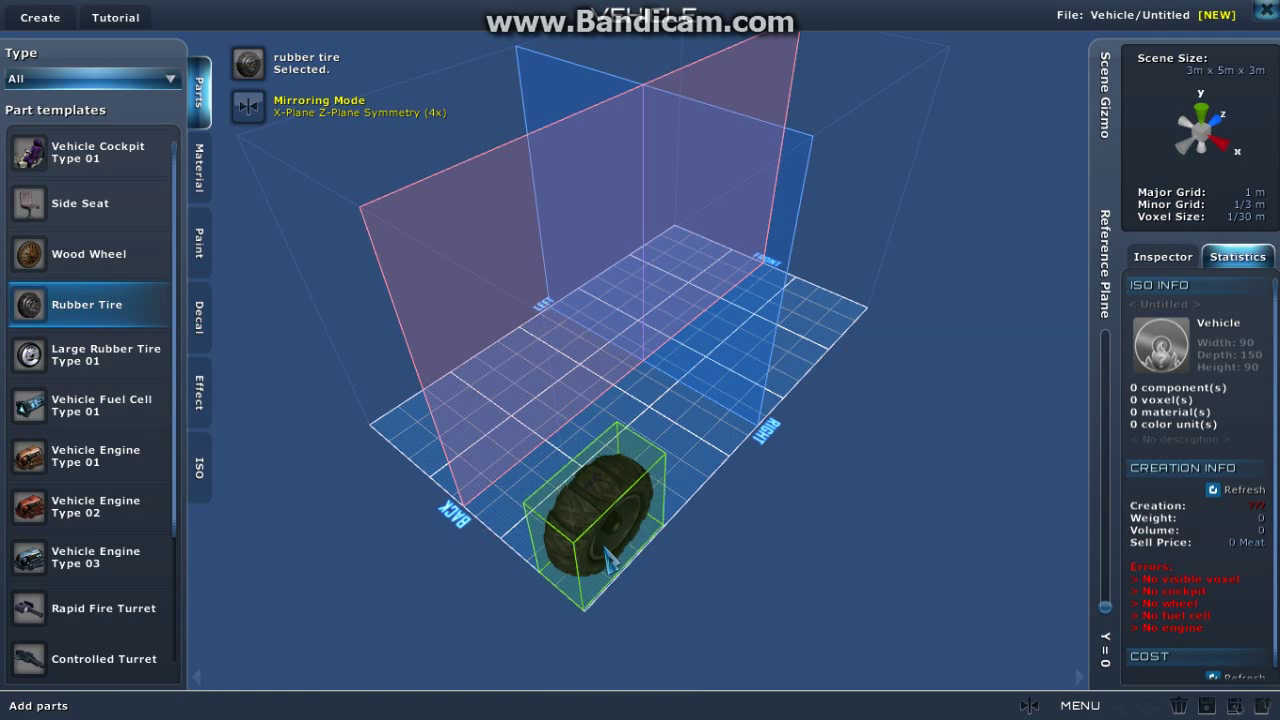
click(608, 560)
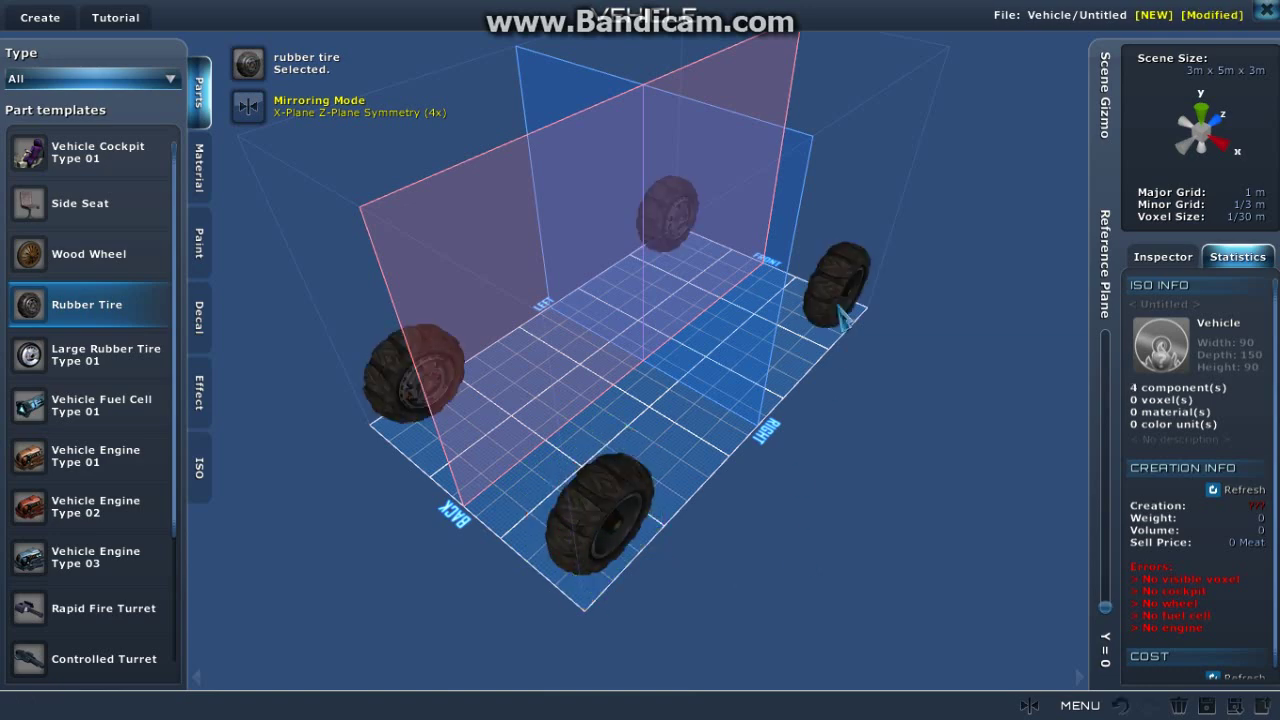
Step: Choose Default steel as the building material and raise the reference plane to Y = 14
drag(829, 570, 822, 541)
click(205, 200)
drag(173, 235, 168, 374)
click(55, 304)
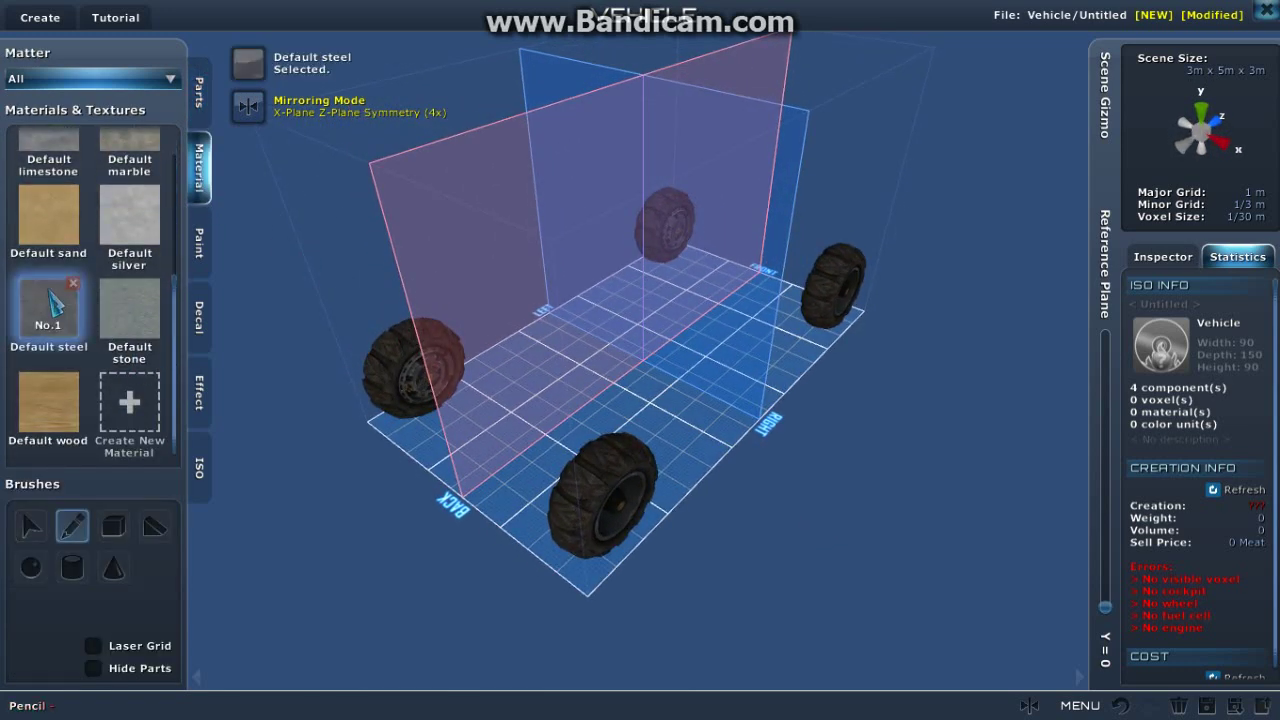
drag(480, 452, 570, 430)
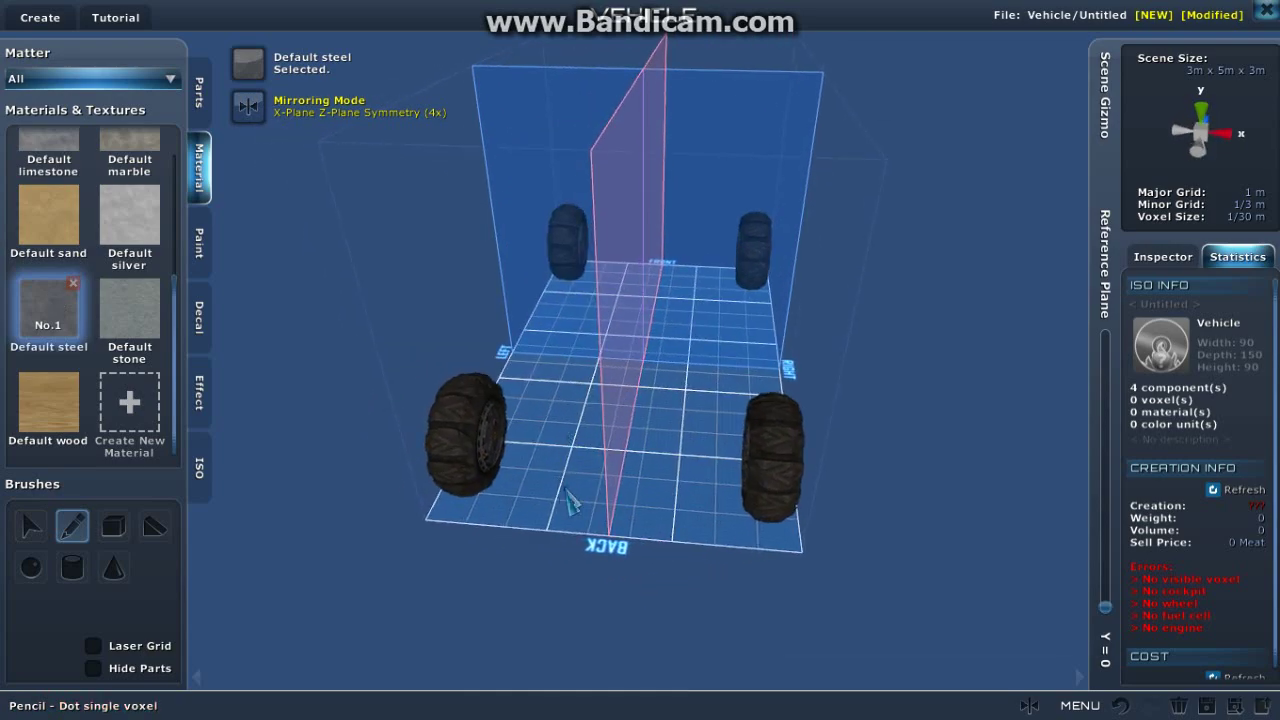
scroll(564, 488, up, 5)
drag(512, 525, 553, 493)
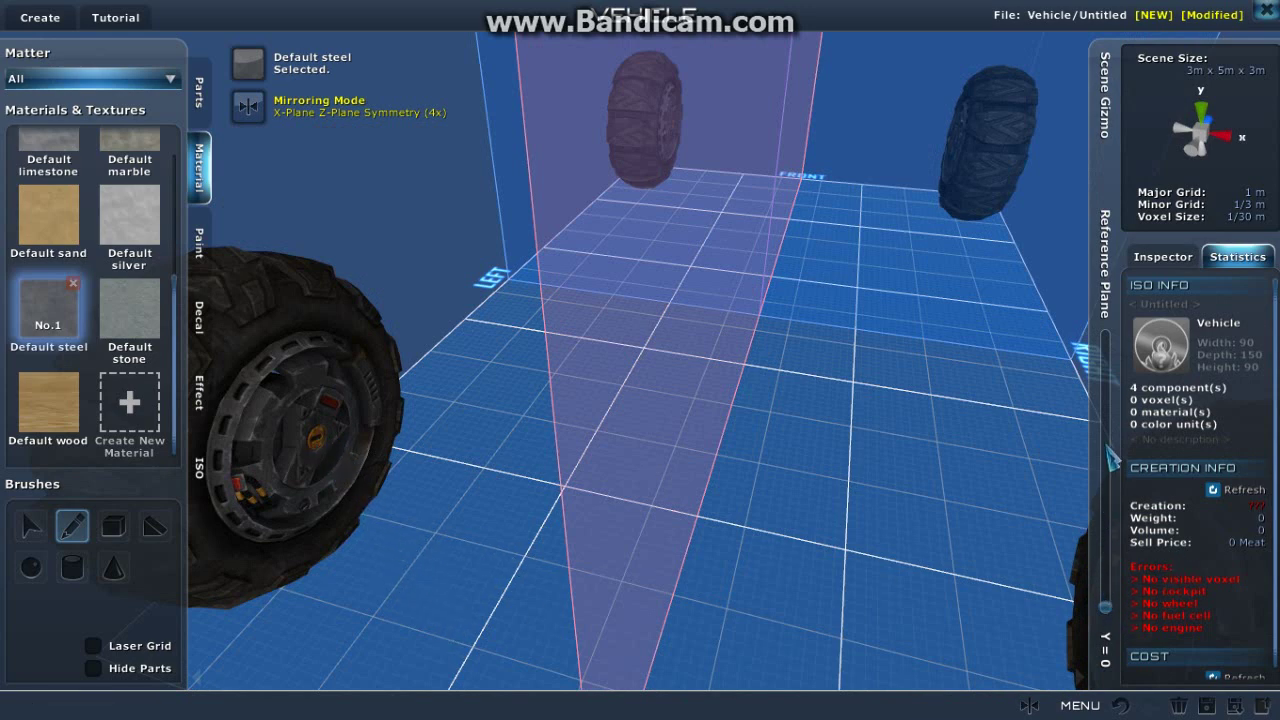
drag(1107, 617, 1110, 585)
drag(866, 570, 868, 538)
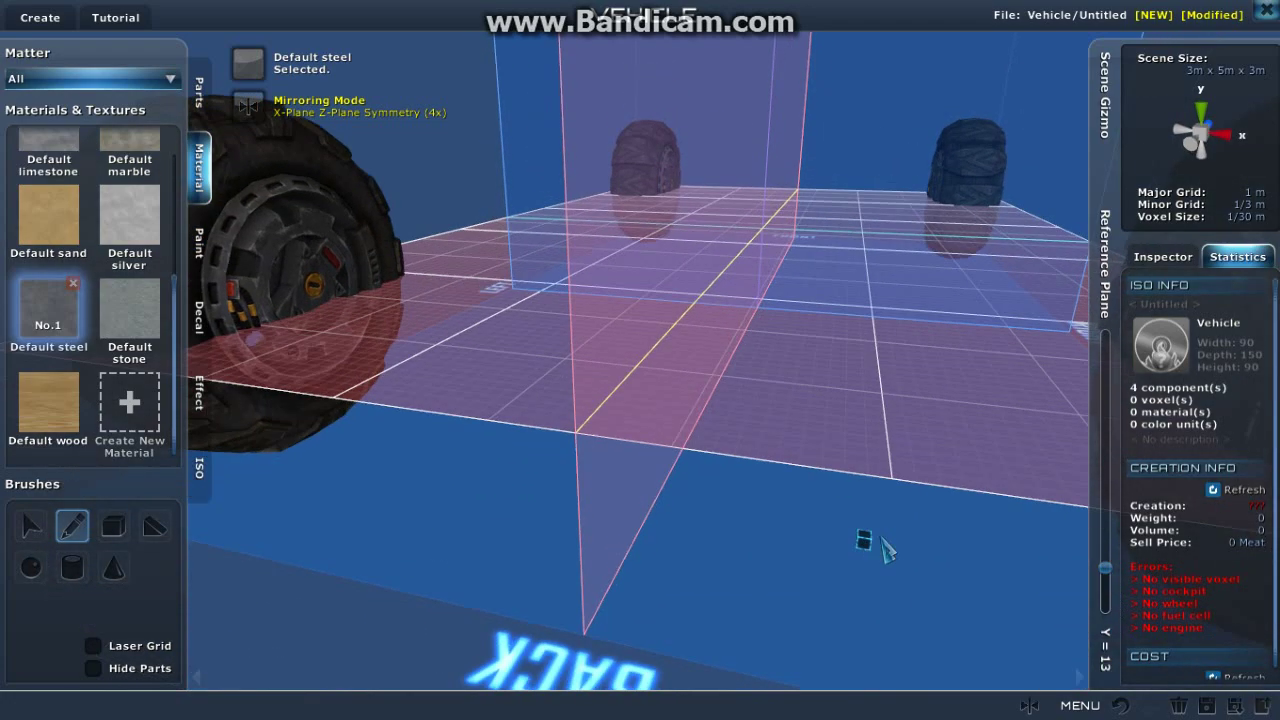
mouse_move(1108, 576)
mouse_down()
mouse_move(1108, 562)
mouse_move(1113, 590)
mouse_up()
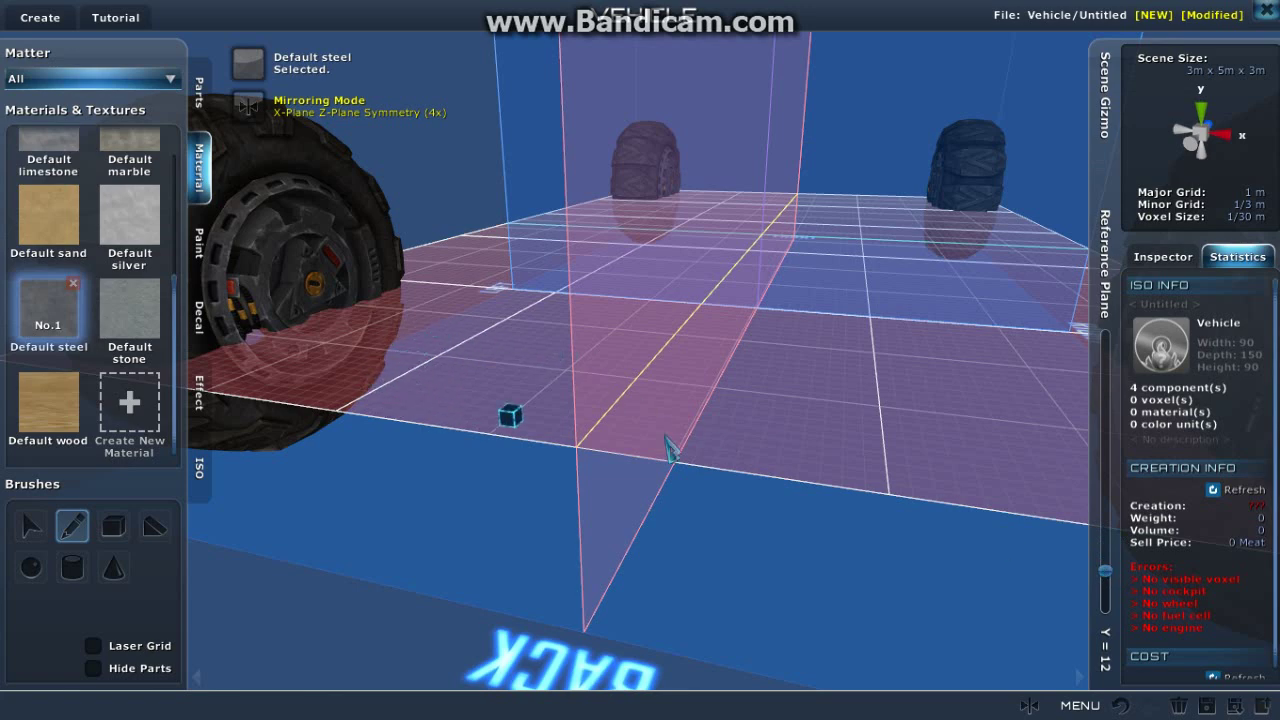
drag(1108, 578, 1108, 570)
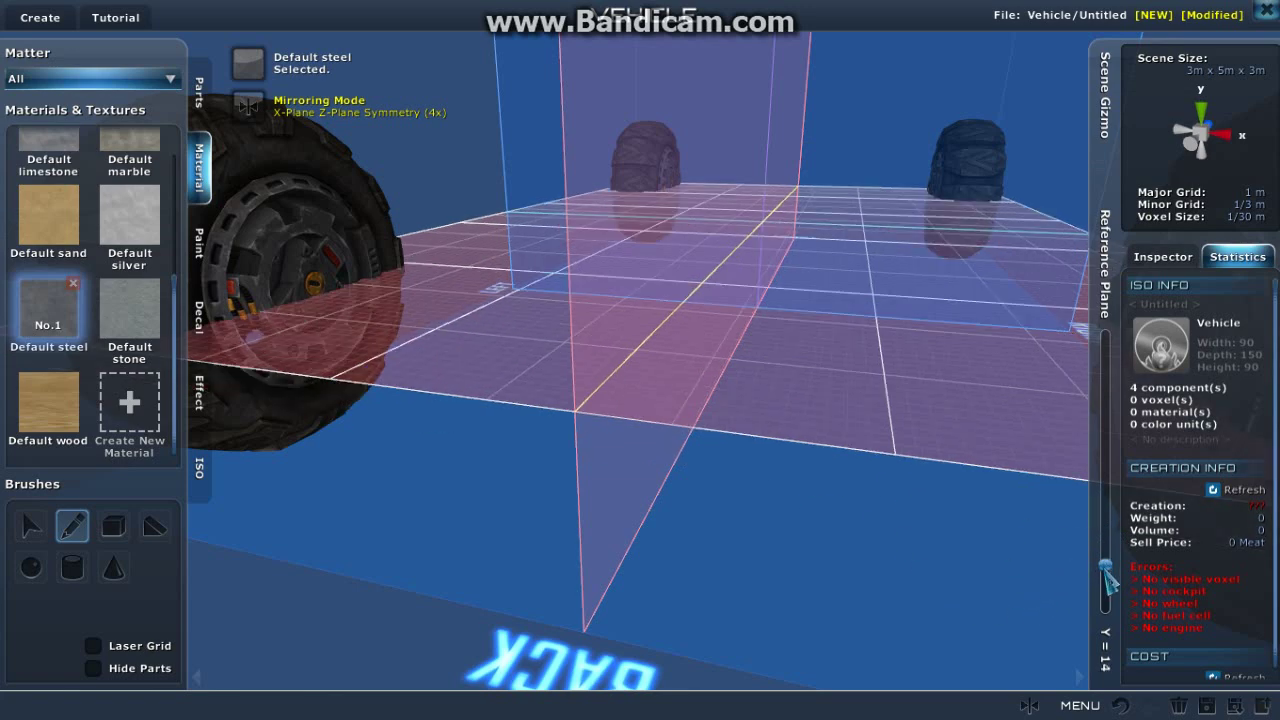
Step: Try placing a single steel voxel with the Pencil at the hub of the back-left tire
drag(393, 365, 440, 490)
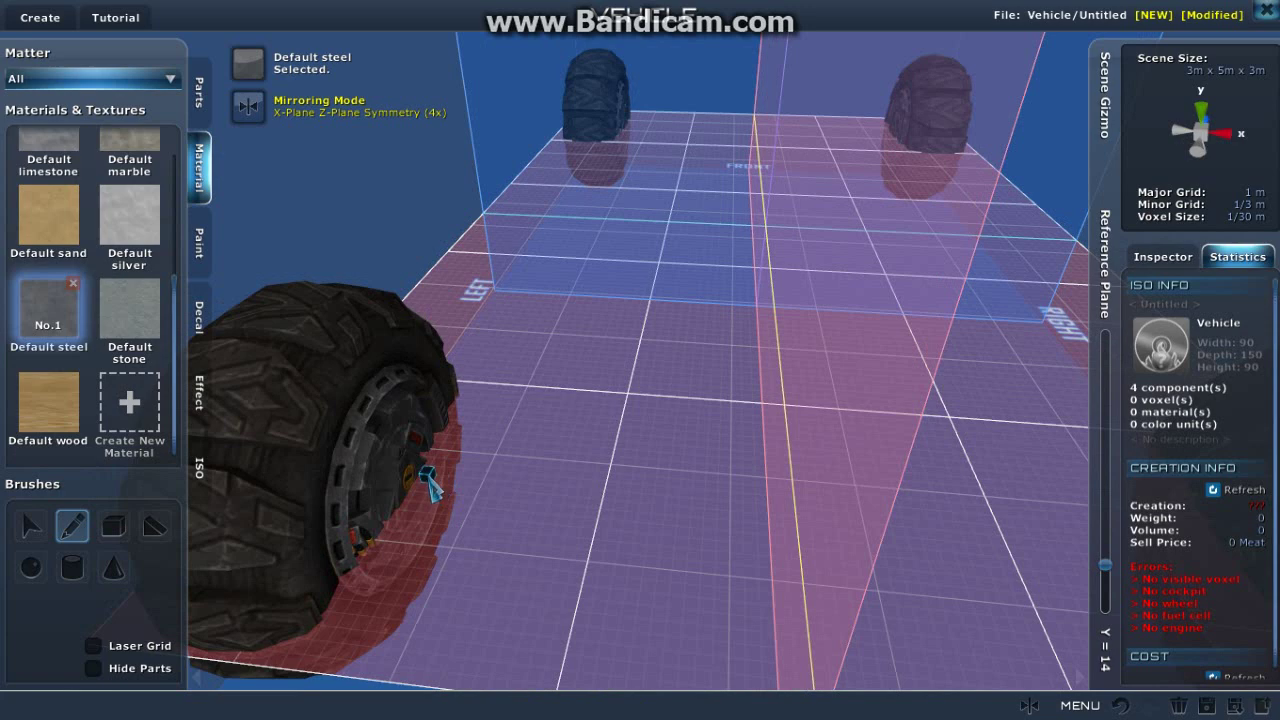
click(425, 478)
scroll(425, 490, down, 5)
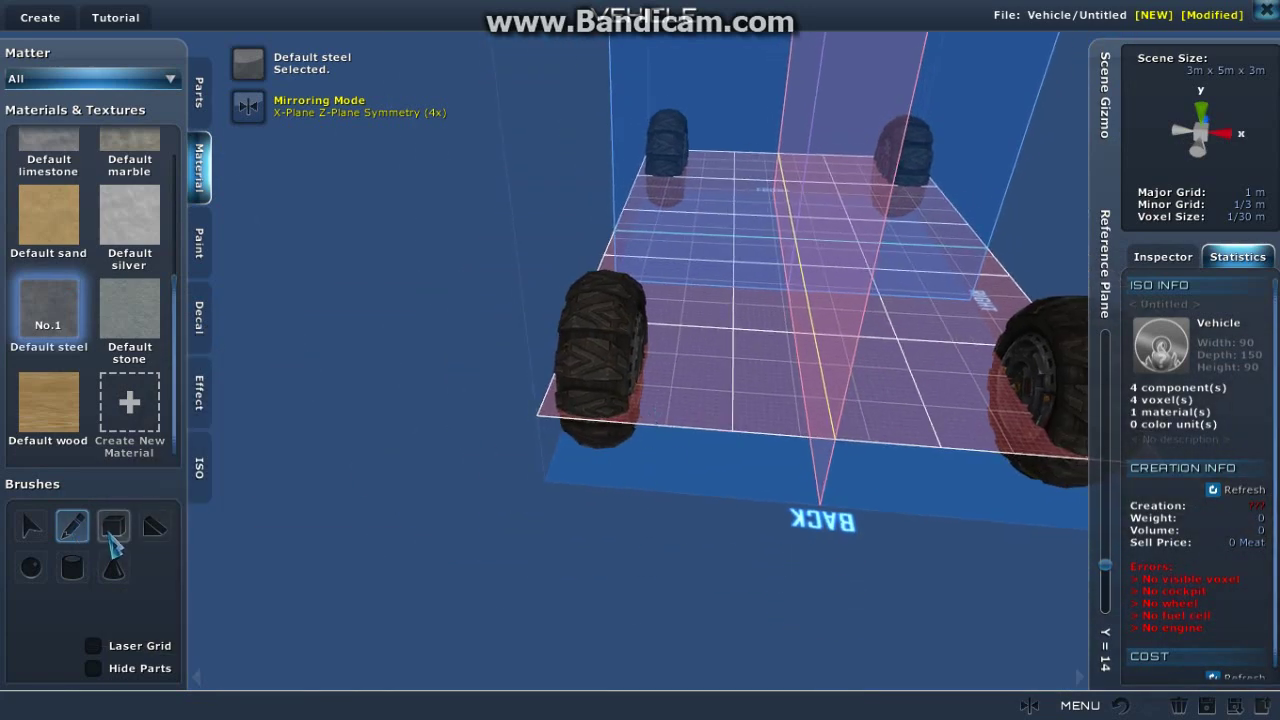
Step: Draw a 9 x 5 x 2 steel box extending inward from the back-left tire's hub as a wheel mount
drag(715, 443, 672, 402)
scroll(674, 436, up, 5)
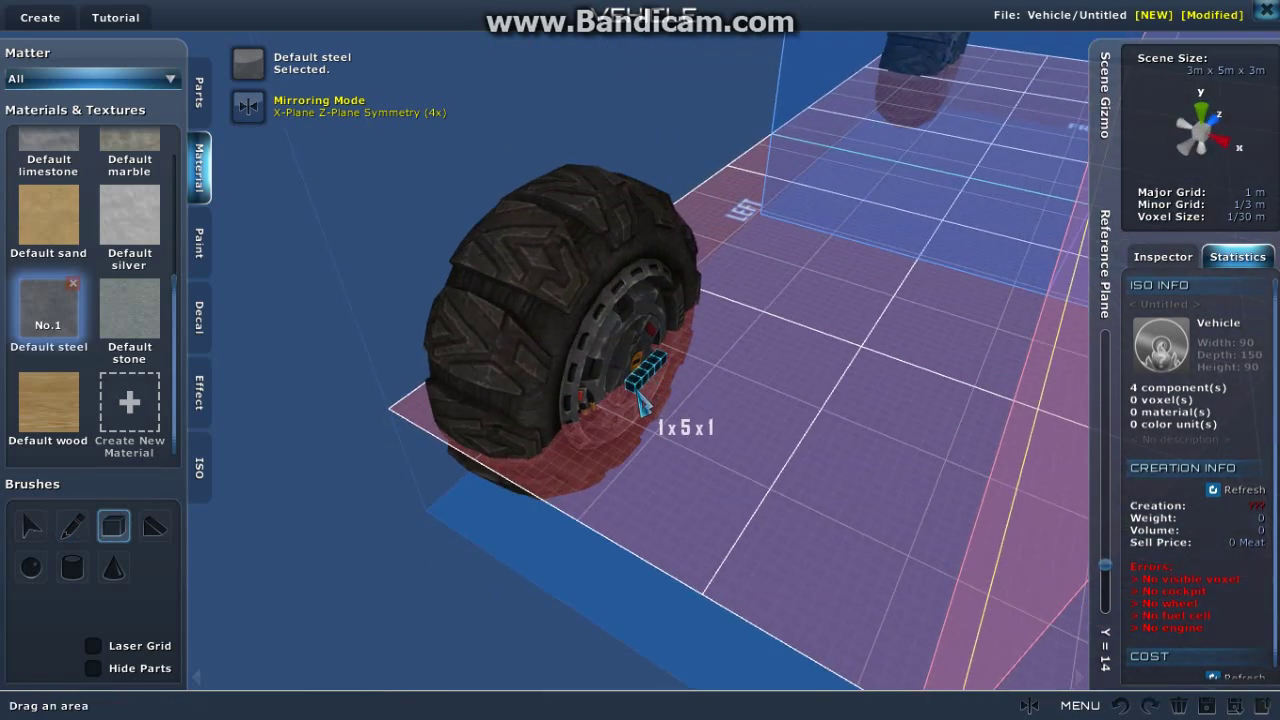
drag(640, 395, 732, 434)
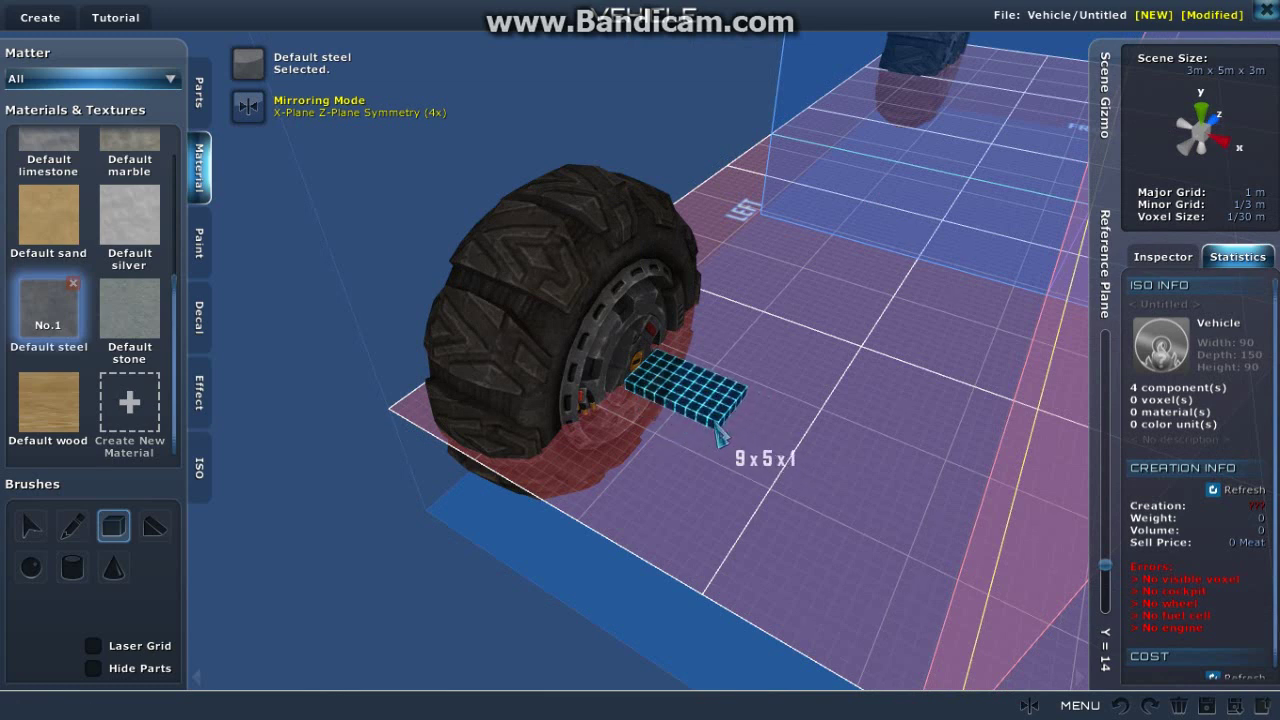
click(716, 430)
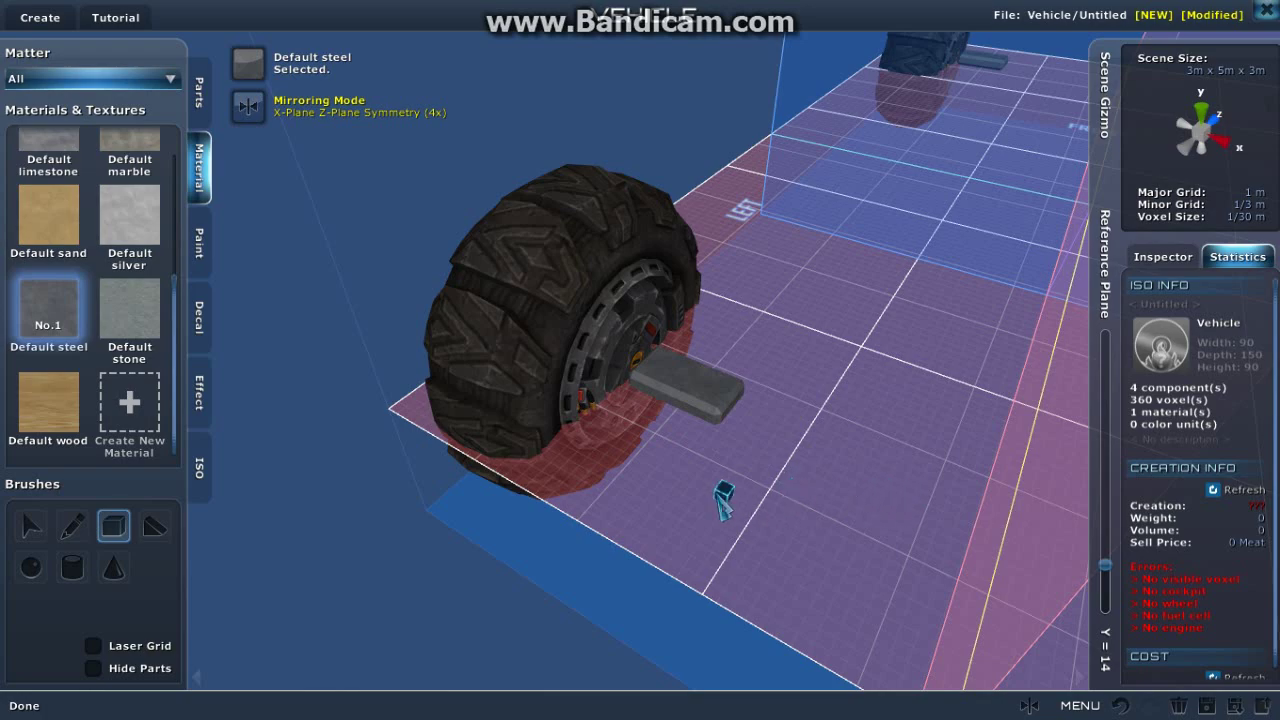
Step: Draw a 24 x 63 x 2 steel slab from the inner end of the back-left wheel mount across the centre line
drag(723, 500, 652, 478)
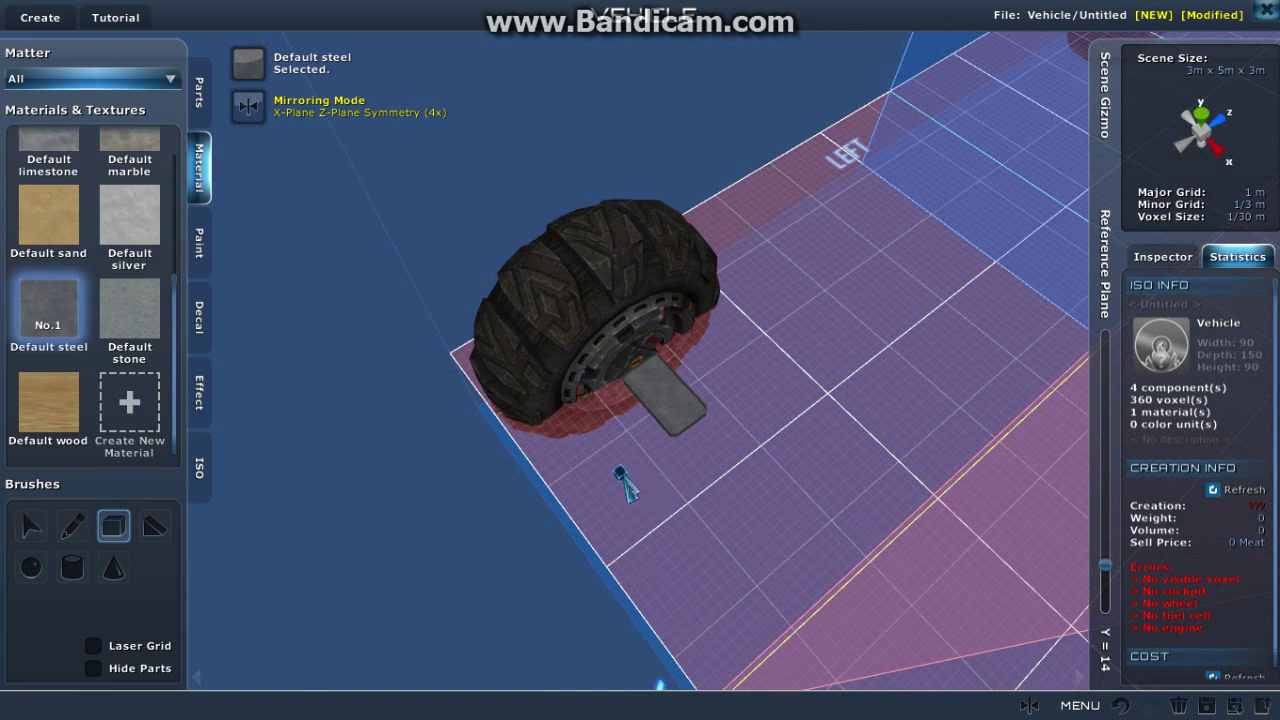
mouse_move(738, 420)
mouse_down()
mouse_move(1072, 356)
mouse_move(1092, 358)
mouse_move(1044, 362)
mouse_move(1145, 399)
mouse_move(1163, 362)
mouse_move(1064, 365)
mouse_move(1045, 410)
mouse_move(868, 432)
mouse_move(858, 470)
mouse_move(882, 478)
mouse_up()
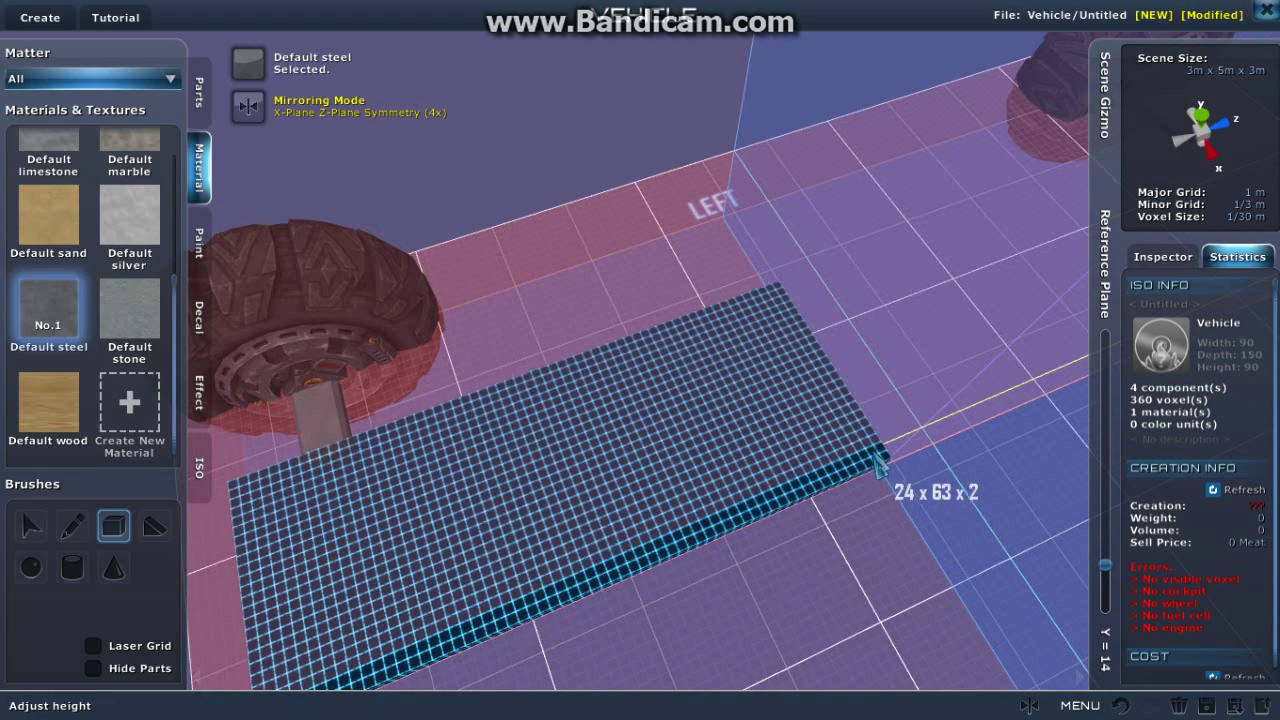
click(876, 463)
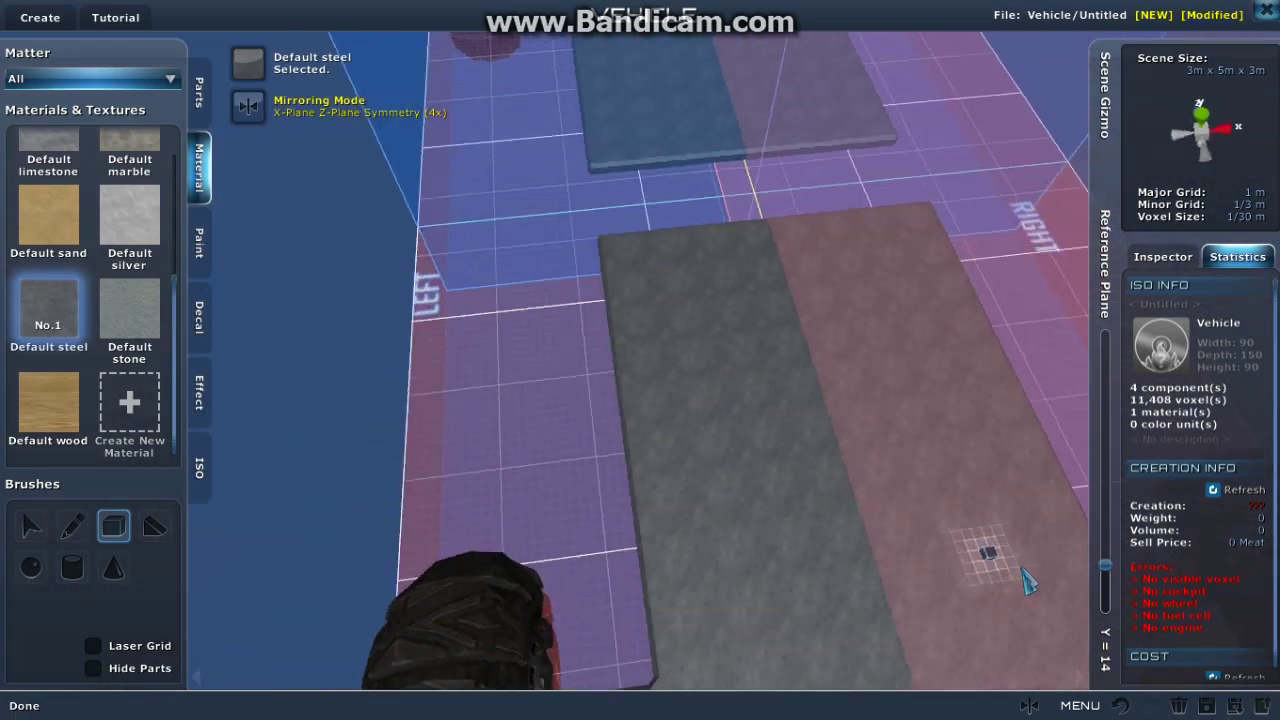
Step: Fill the gap between the front and back chassis slabs with a 22 x 12 steel box, two voxels thick
mouse_move(1022, 569)
mouse_down()
mouse_move(605, 430)
mouse_move(798, 372)
mouse_move(898, 302)
mouse_move(373, 456)
mouse_move(409, 491)
mouse_move(424, 480)
mouse_move(505, 520)
mouse_move(605, 590)
mouse_move(584, 612)
mouse_up()
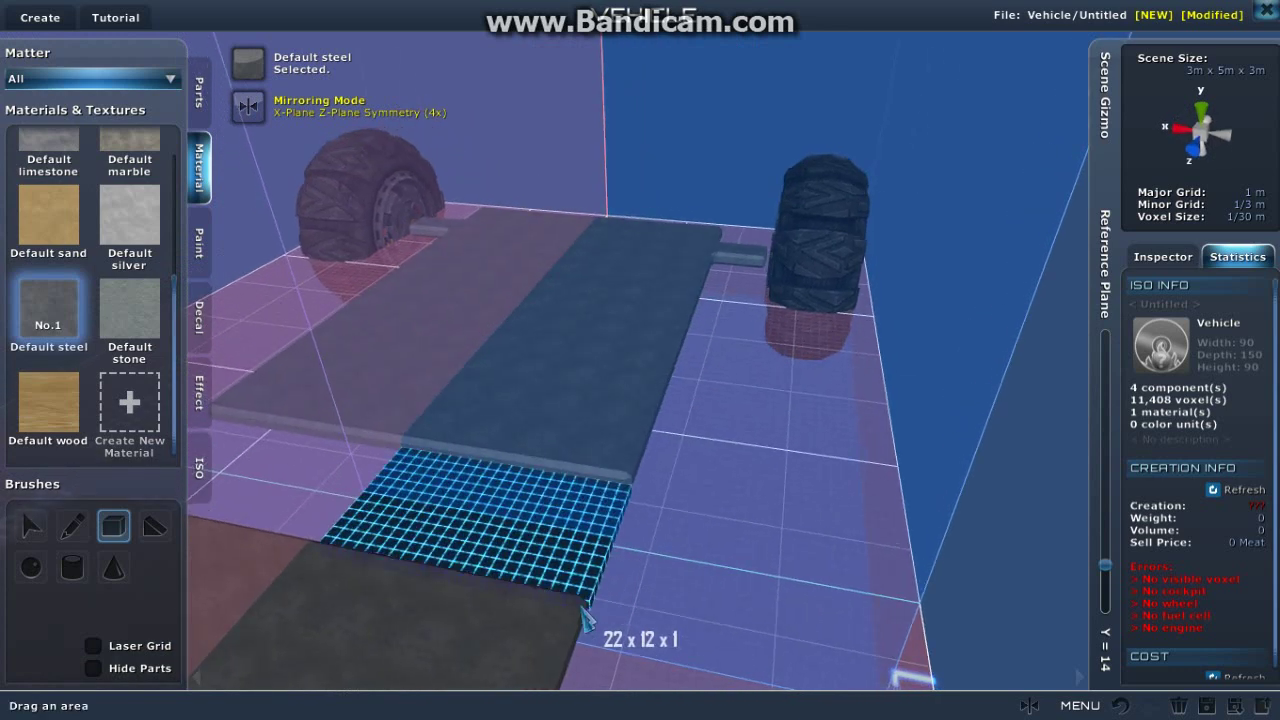
click(583, 608)
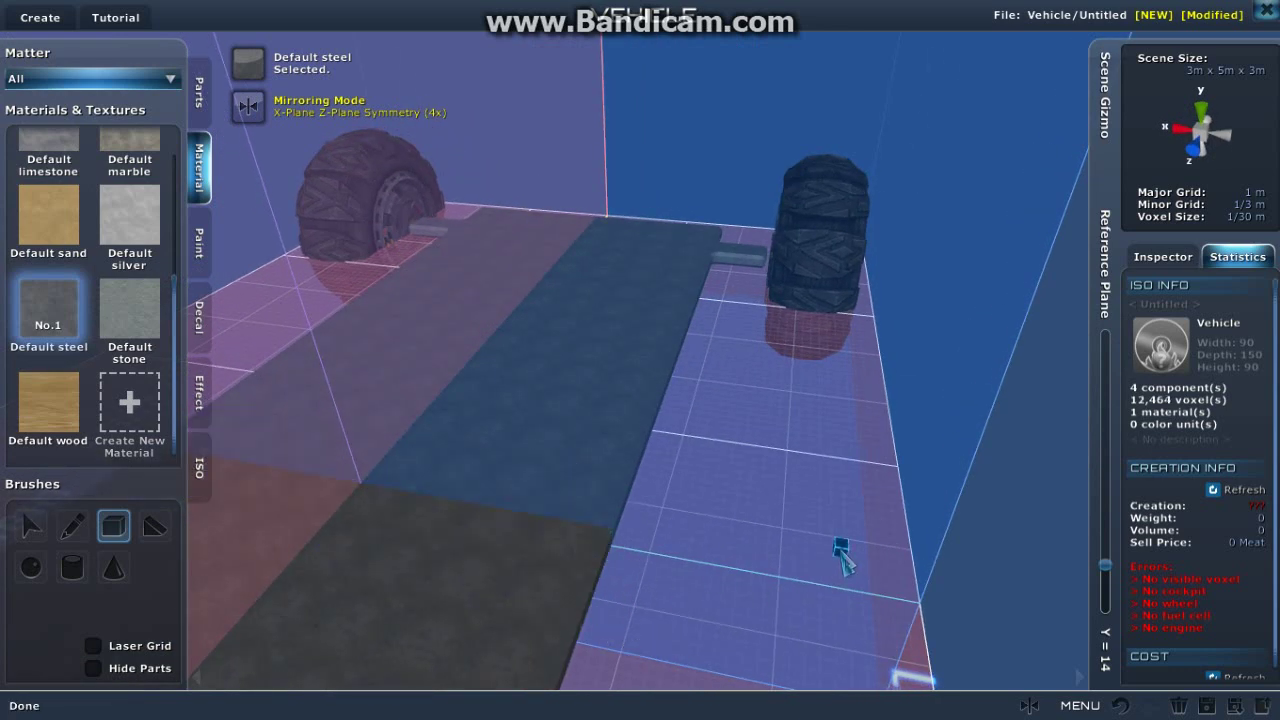
Step: Select the back-left rubber tire and move it inward along X to position 0.3333
drag(840, 555, 278, 290)
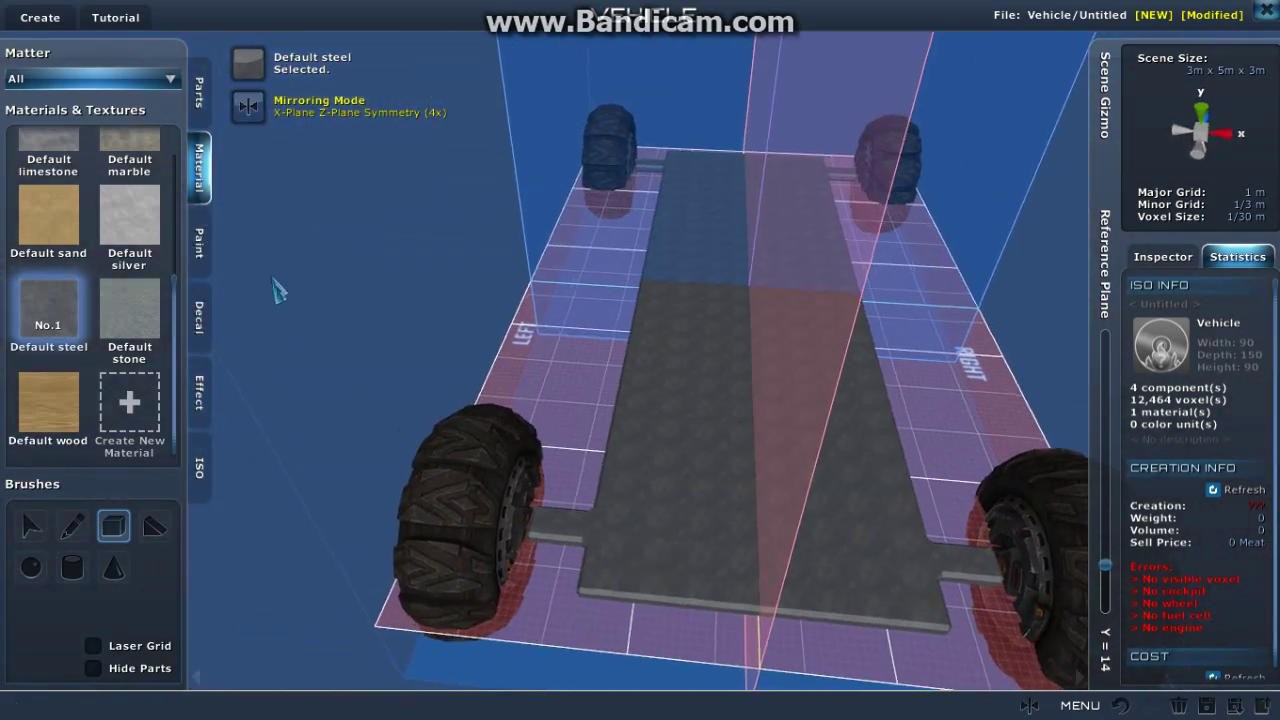
click(199, 100)
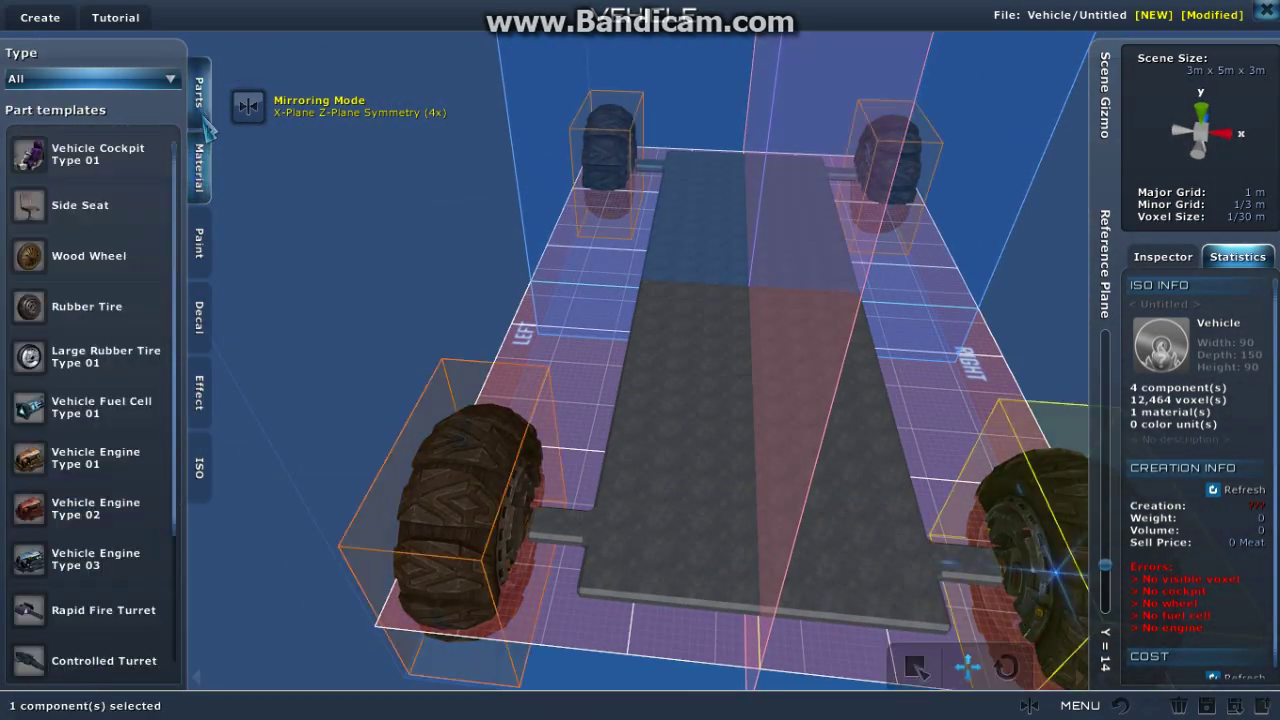
click(484, 510)
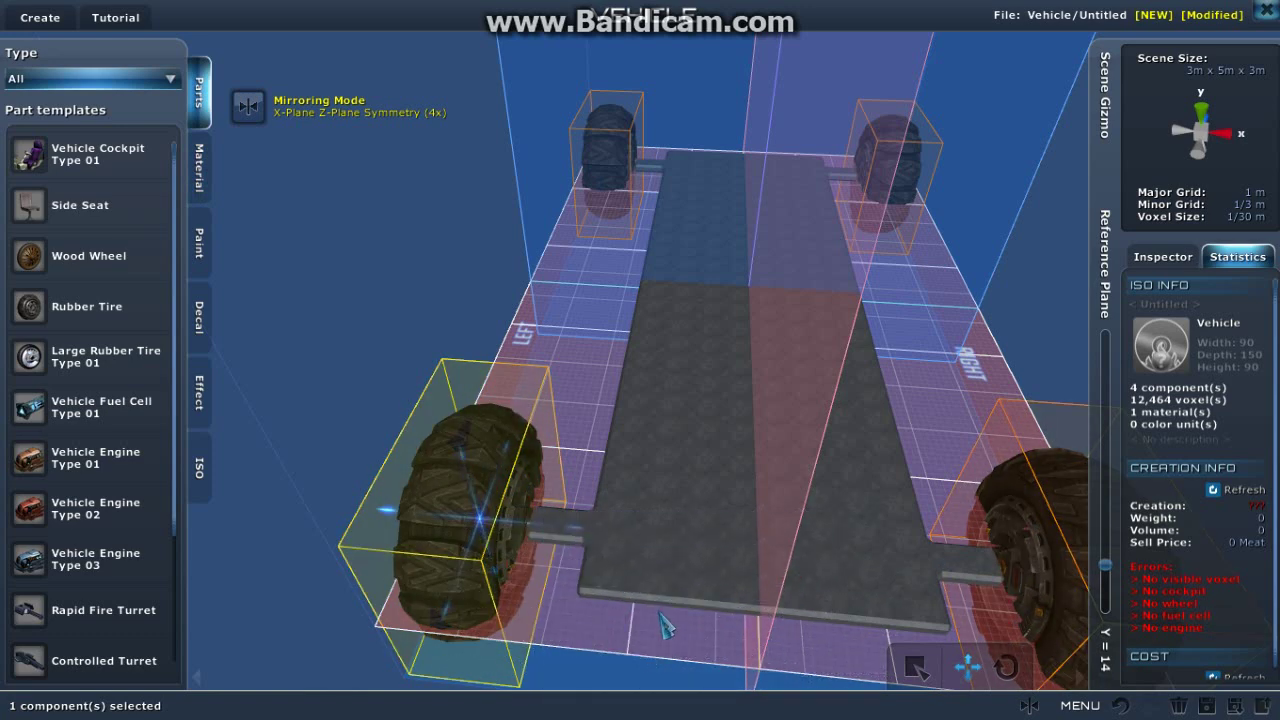
drag(662, 610, 666, 590)
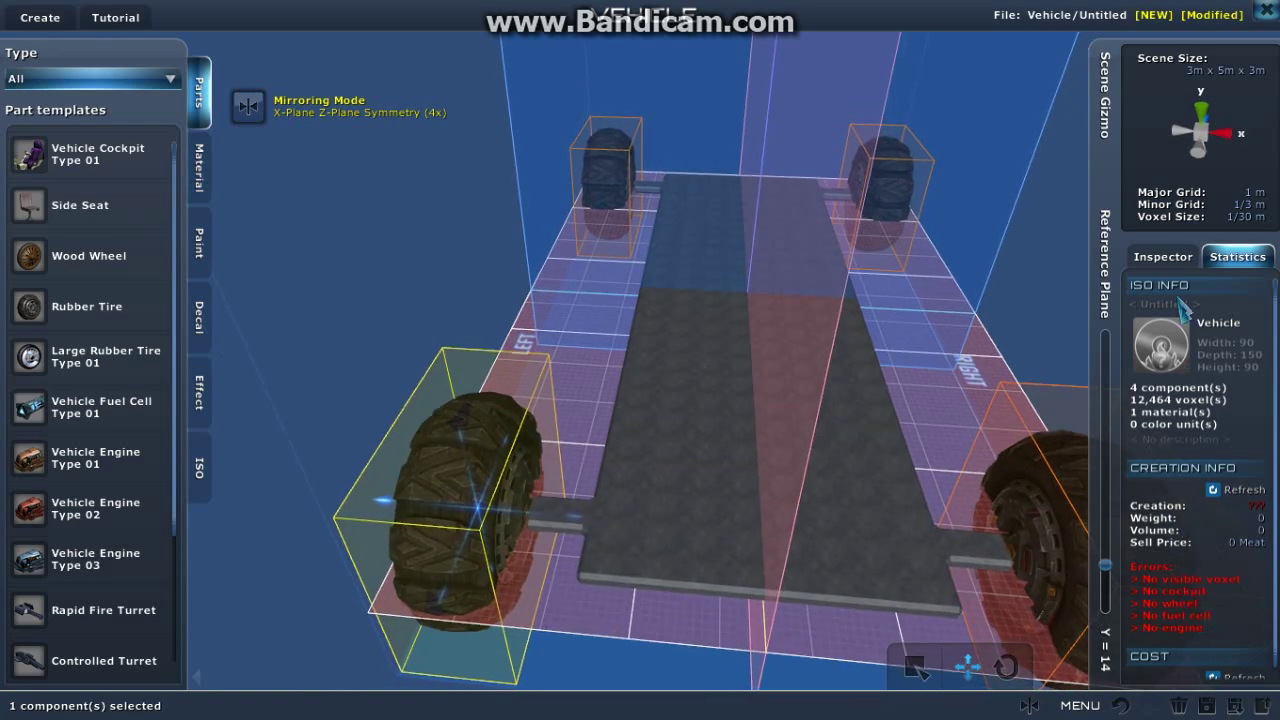
click(1168, 257)
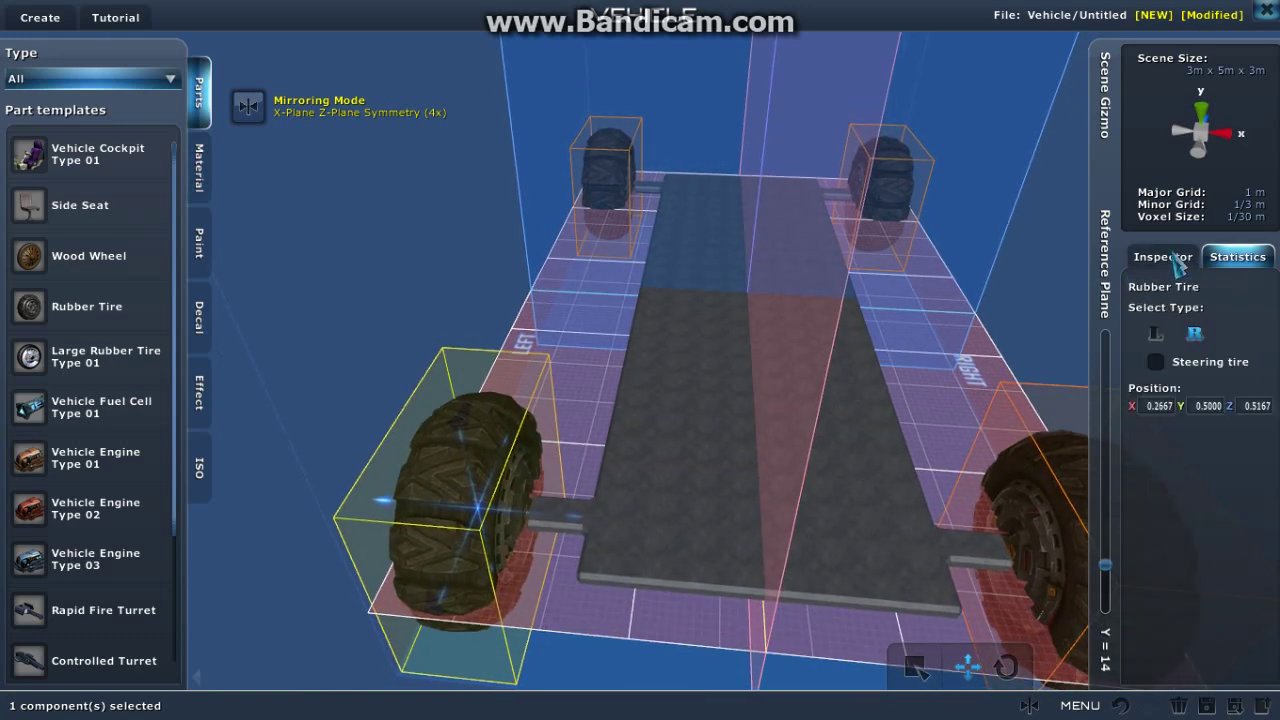
click(1032, 706)
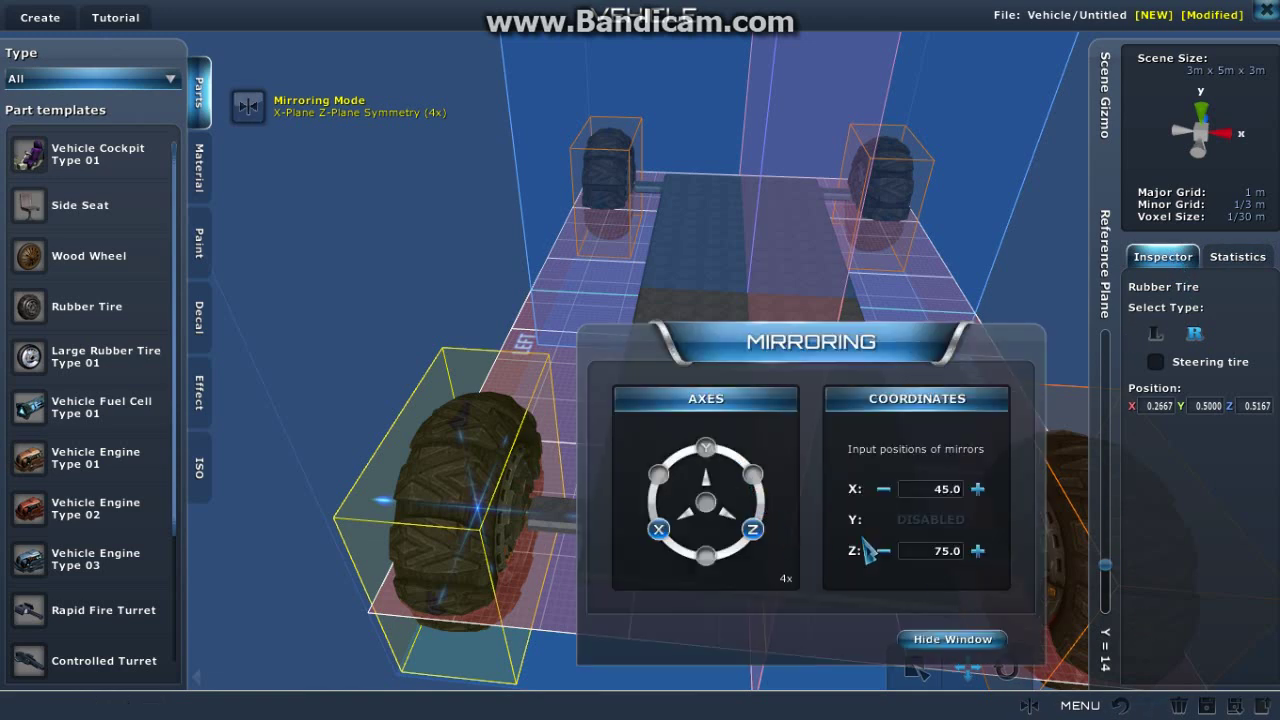
click(953, 640)
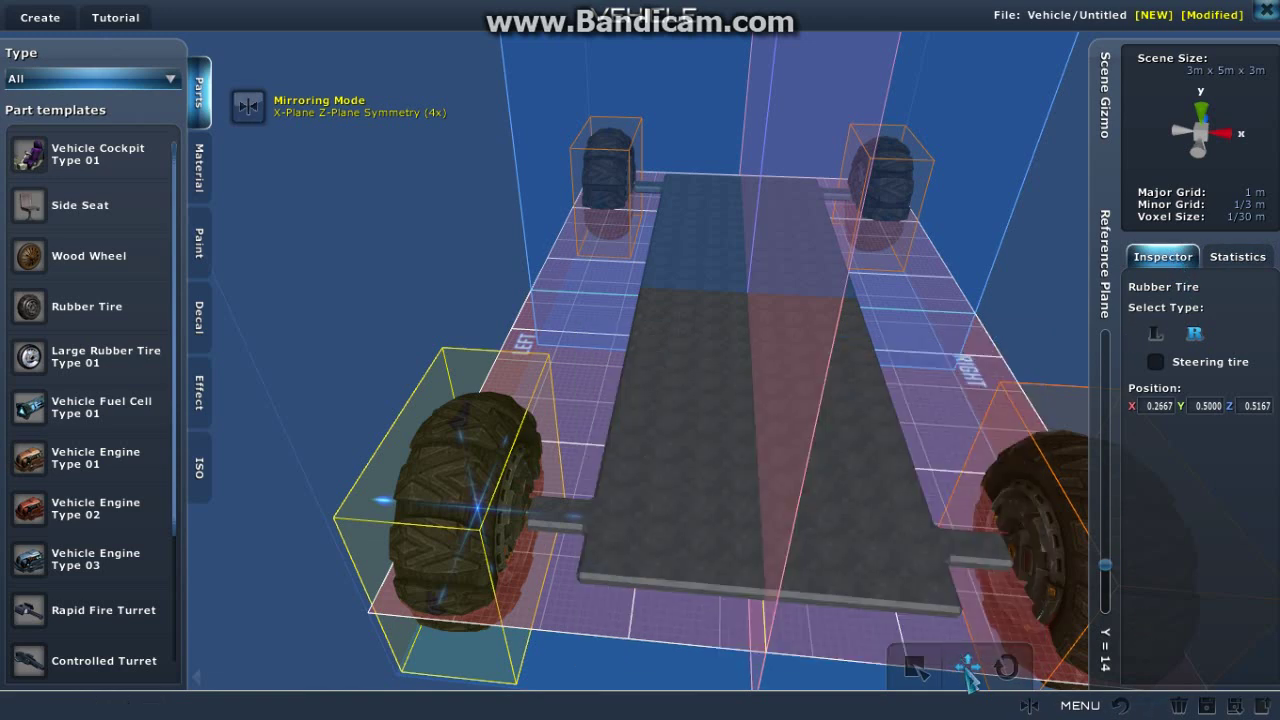
drag(571, 523, 541, 517)
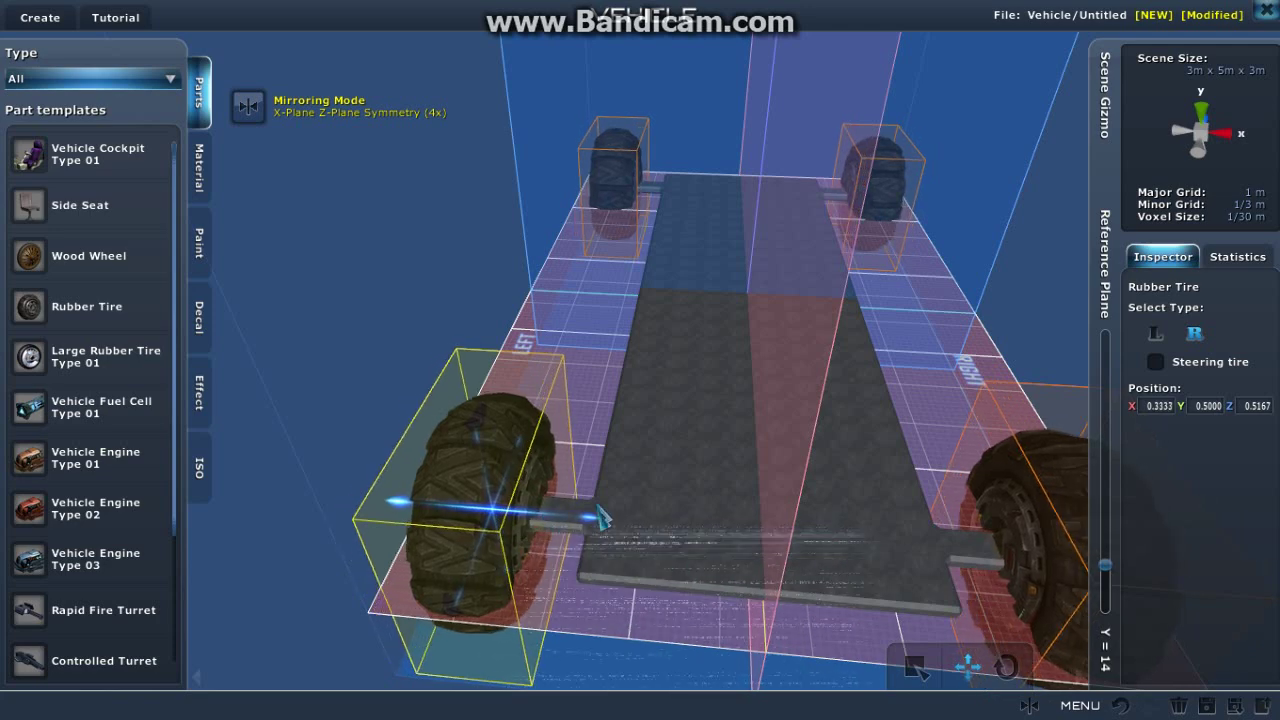
Step: Turn off Z-plane mirroring, keeping only the X-plane symmetry
click(1030, 706)
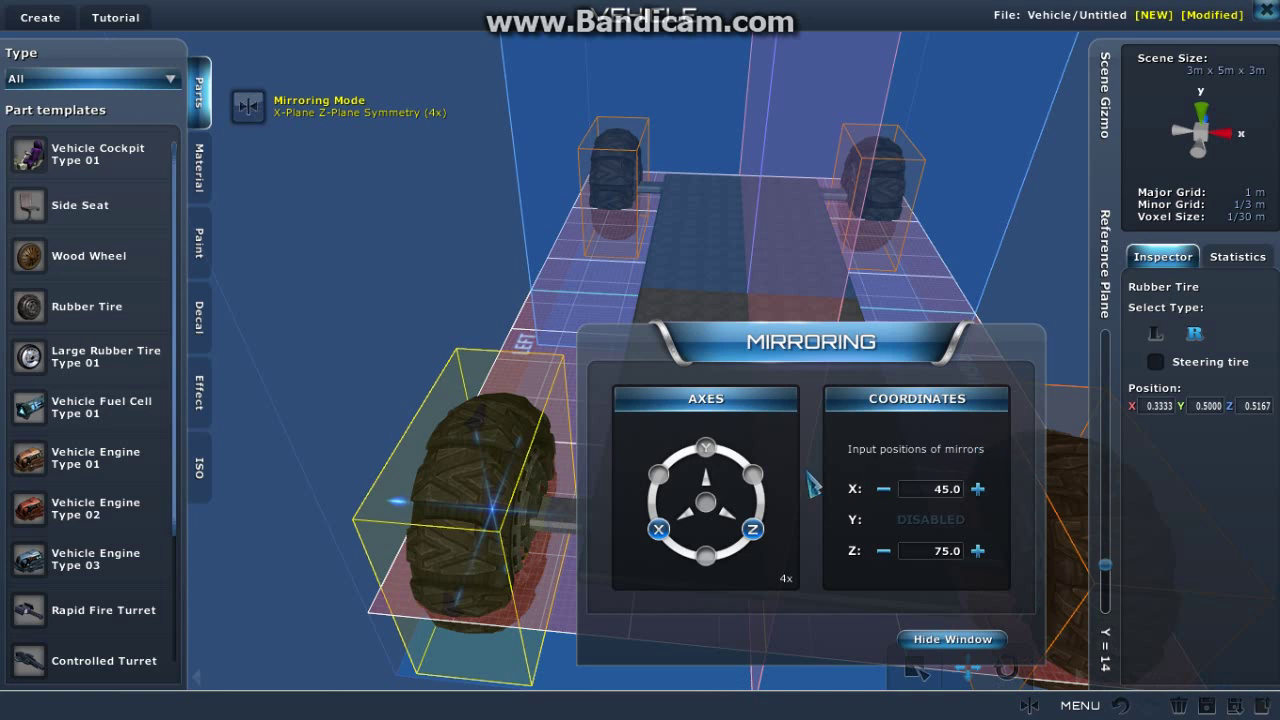
click(753, 530)
click(953, 640)
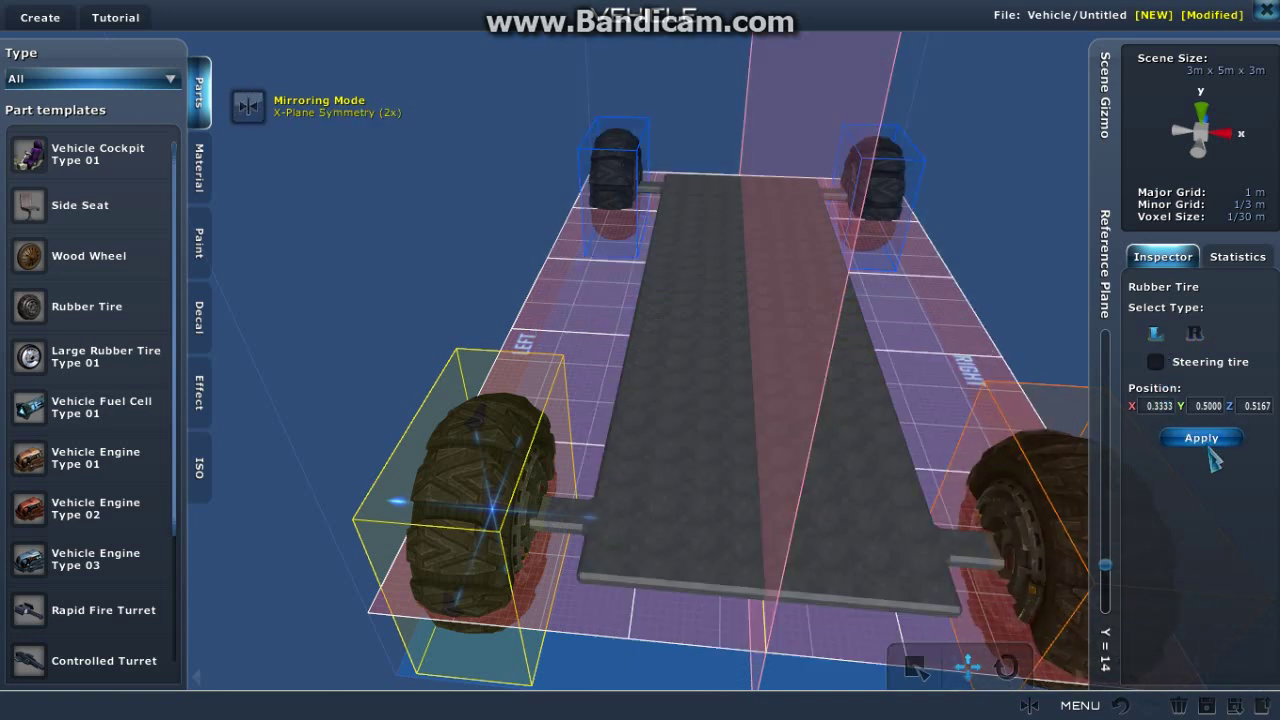
Step: Alternate the back-left rubber tire's type between L and R, leaving type L applied
click(1210, 444)
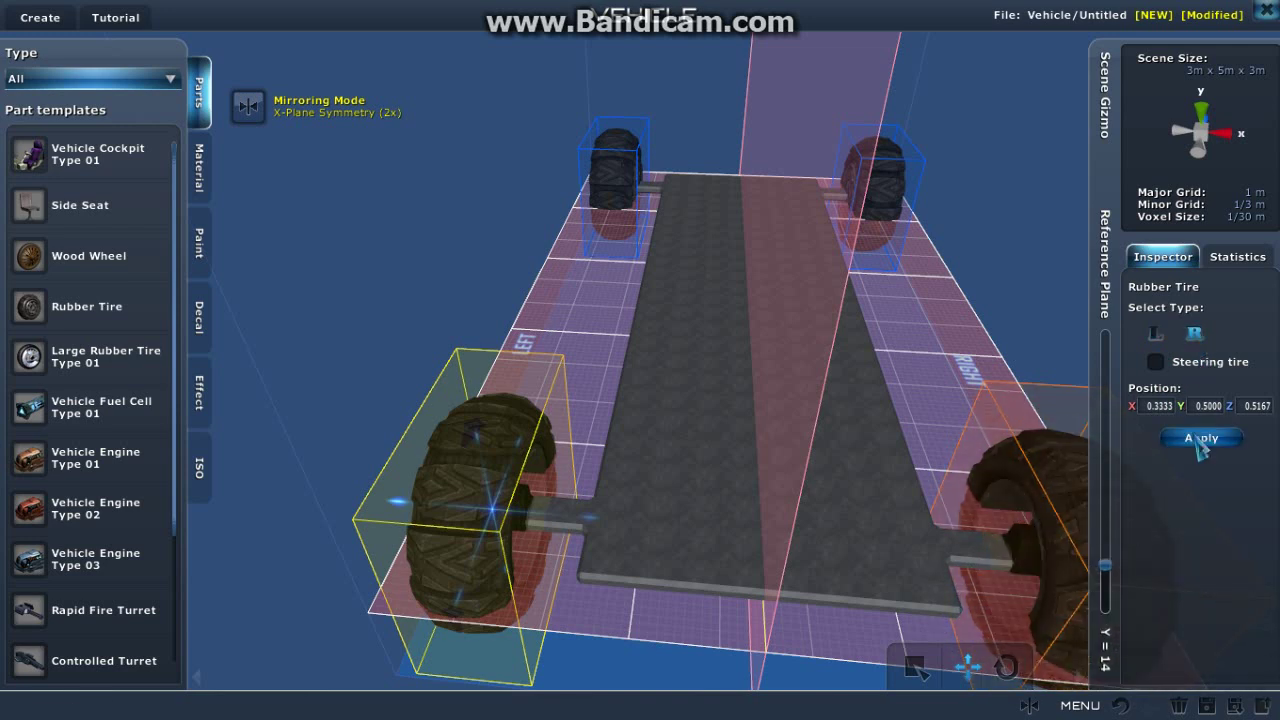
click(1200, 442)
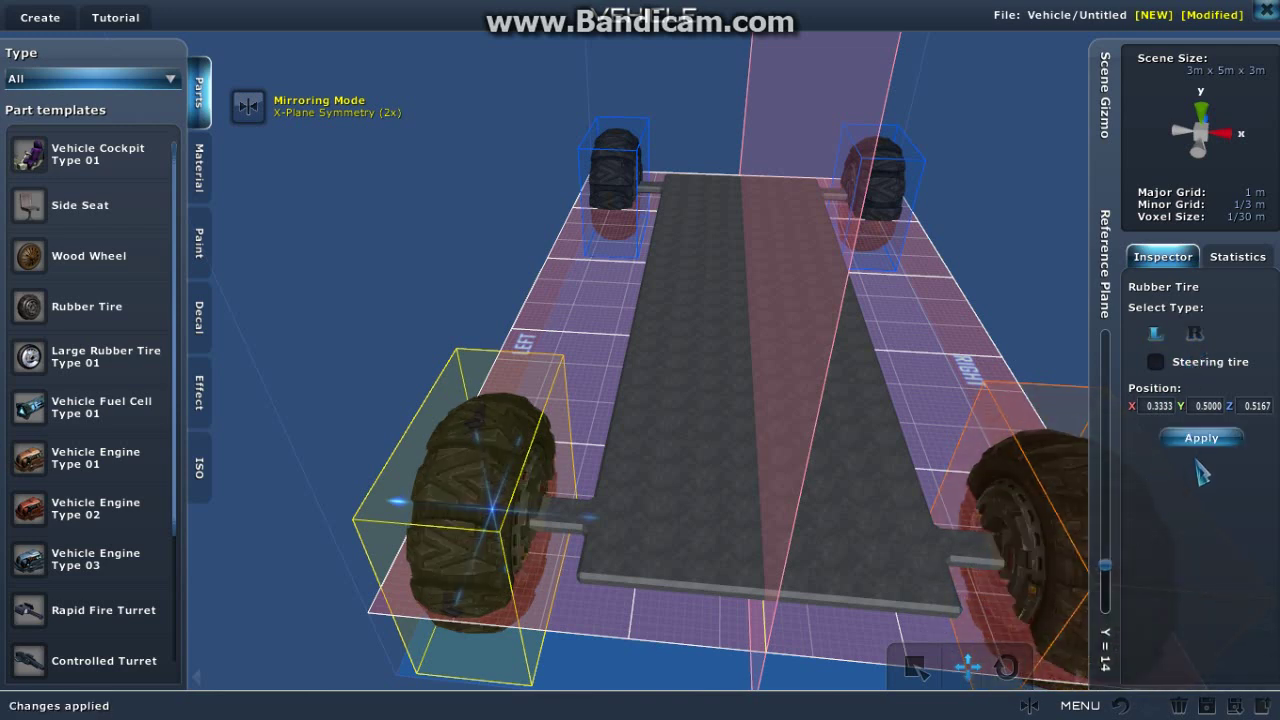
click(1200, 442)
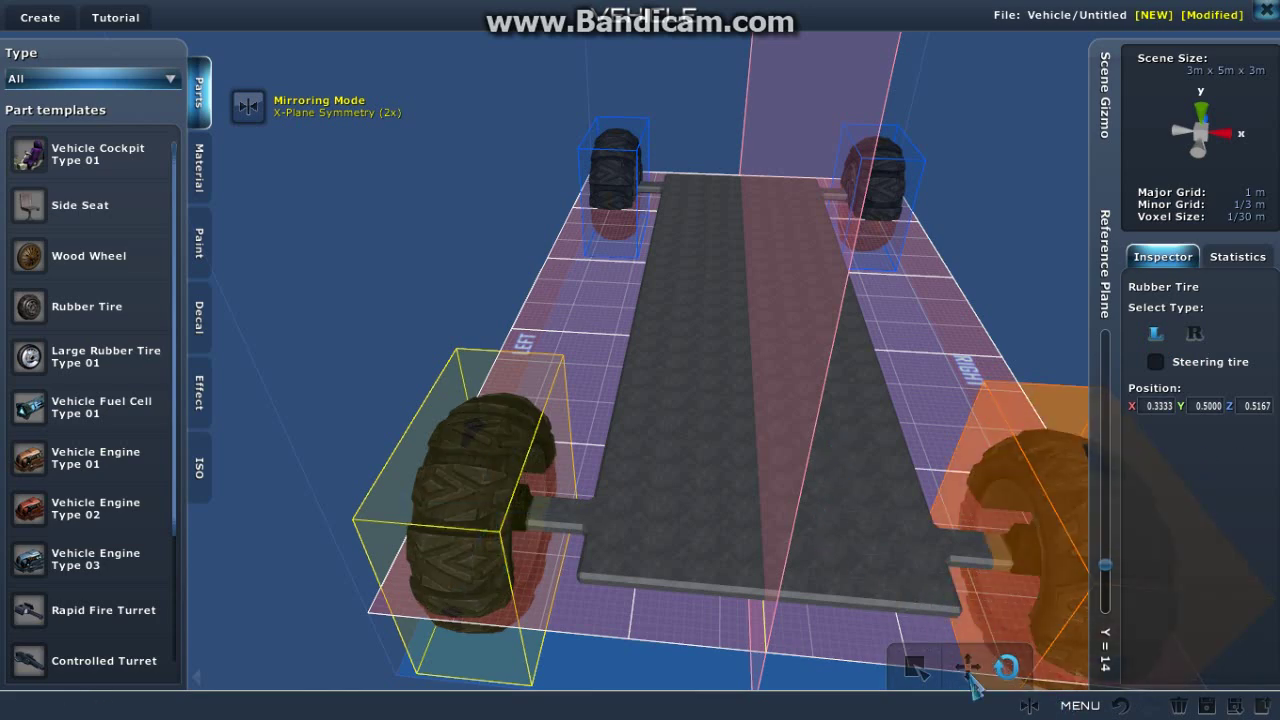
Step: Make both front rubber tires steering tires, applying the option to the right tire and the left tire in turn
drag(966, 383, 690, 358)
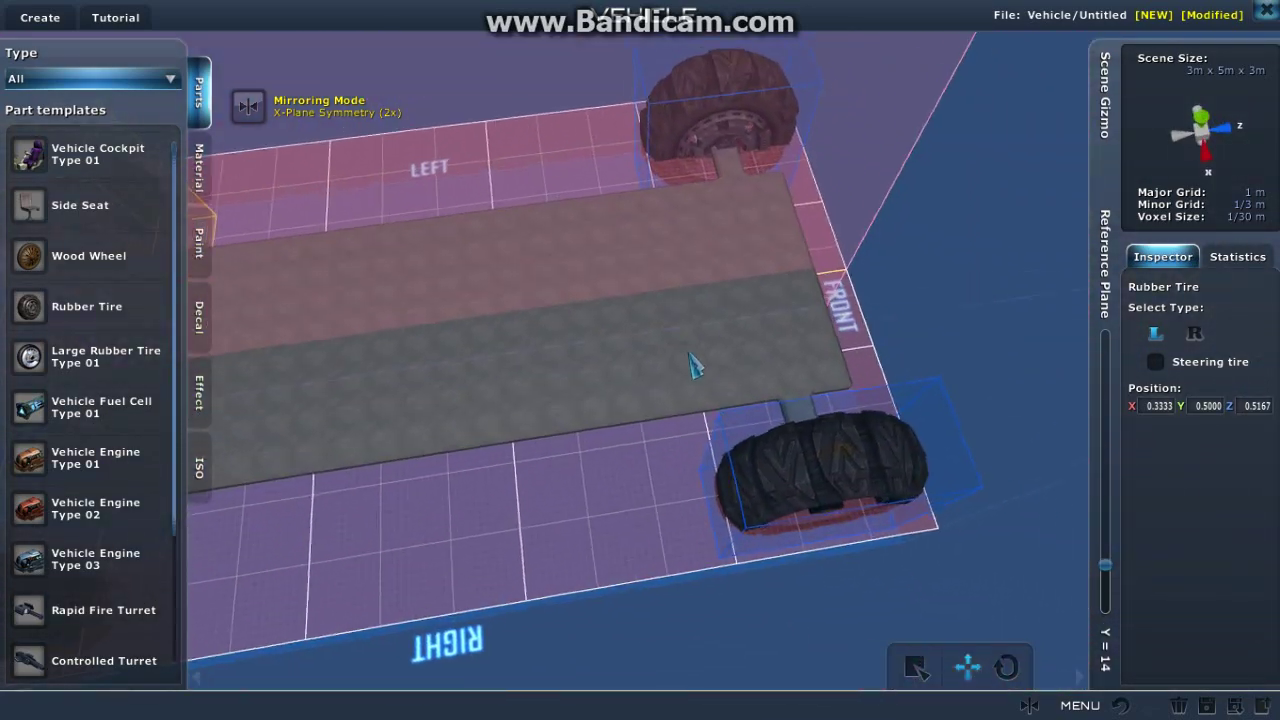
click(786, 462)
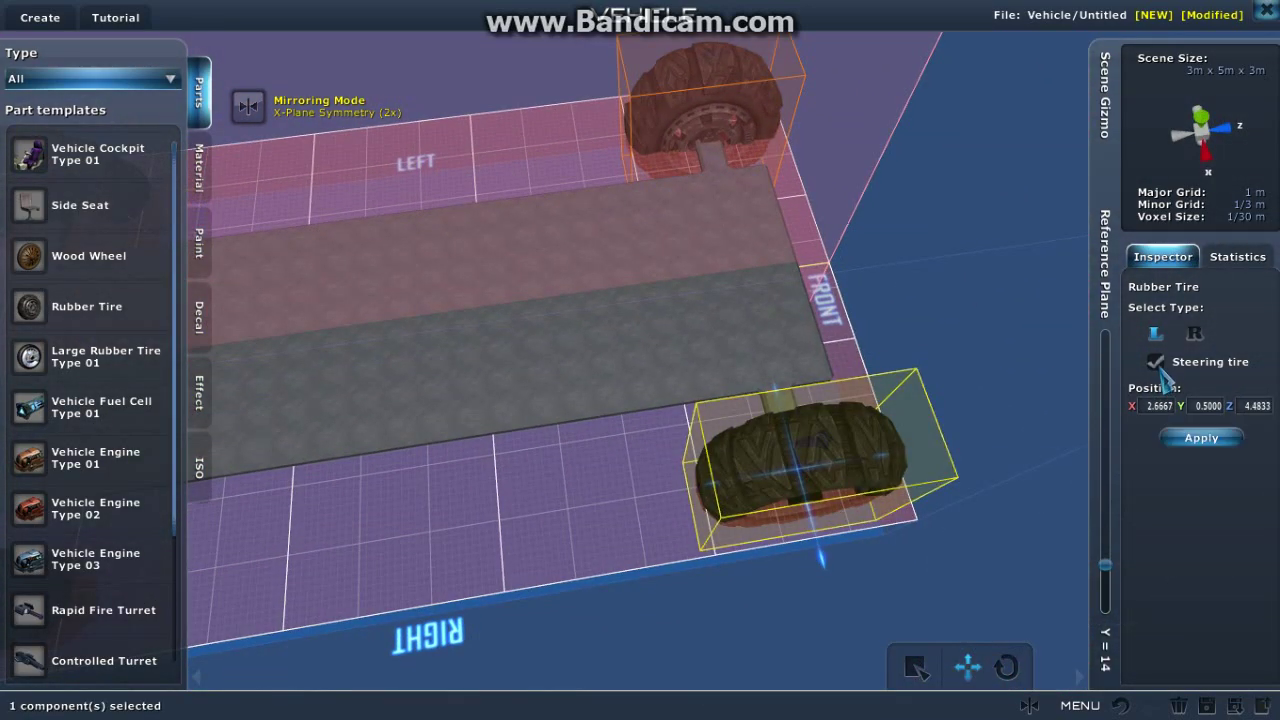
click(1214, 446)
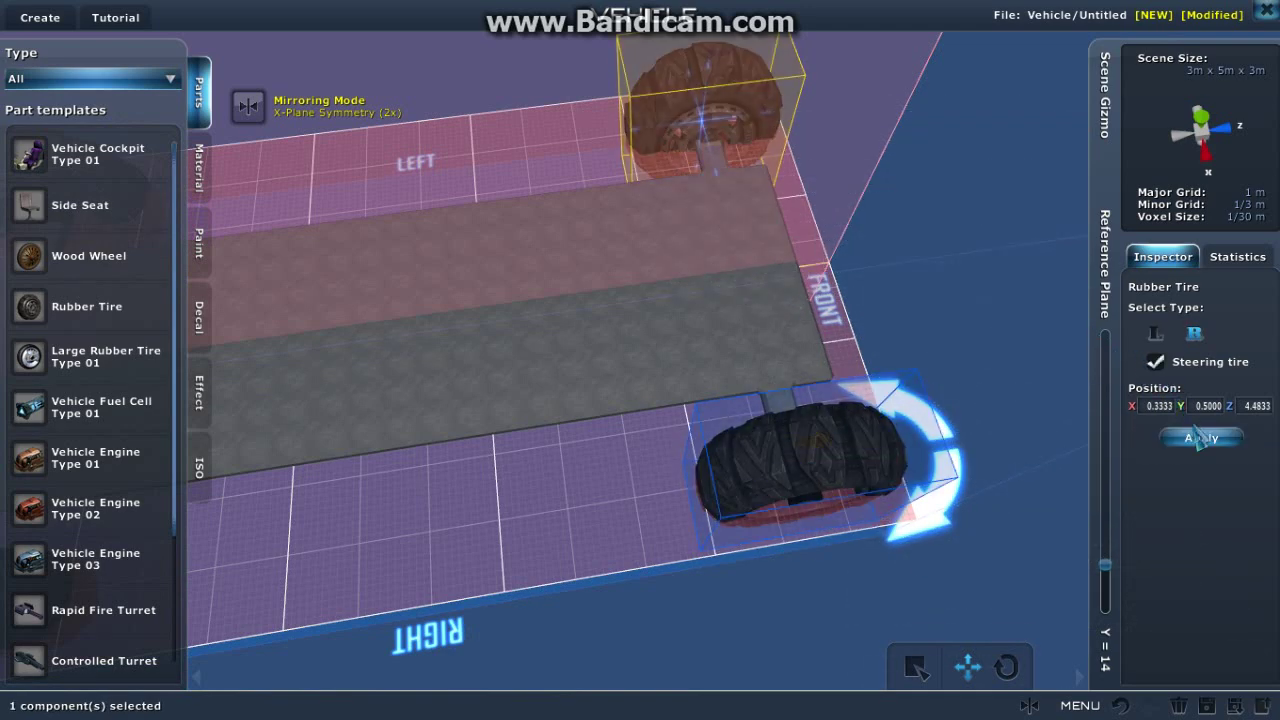
click(1201, 441)
drag(535, 520, 453, 464)
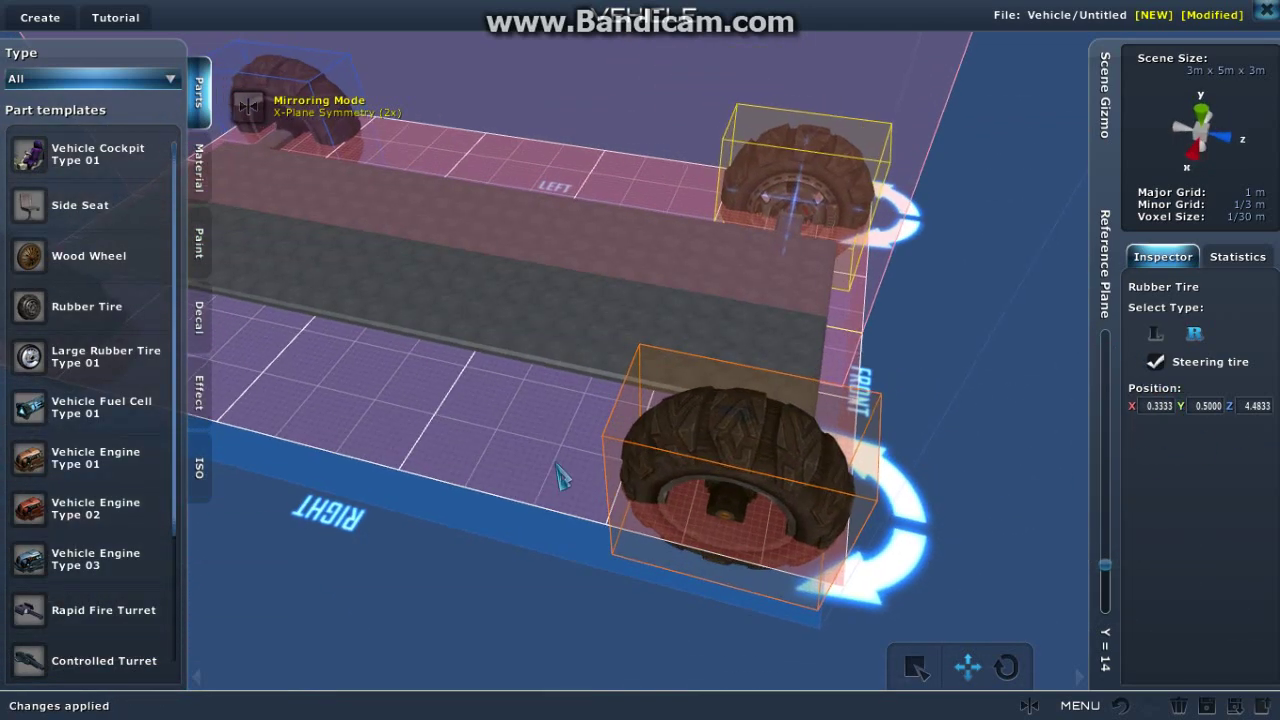
drag(555, 467, 300, 322)
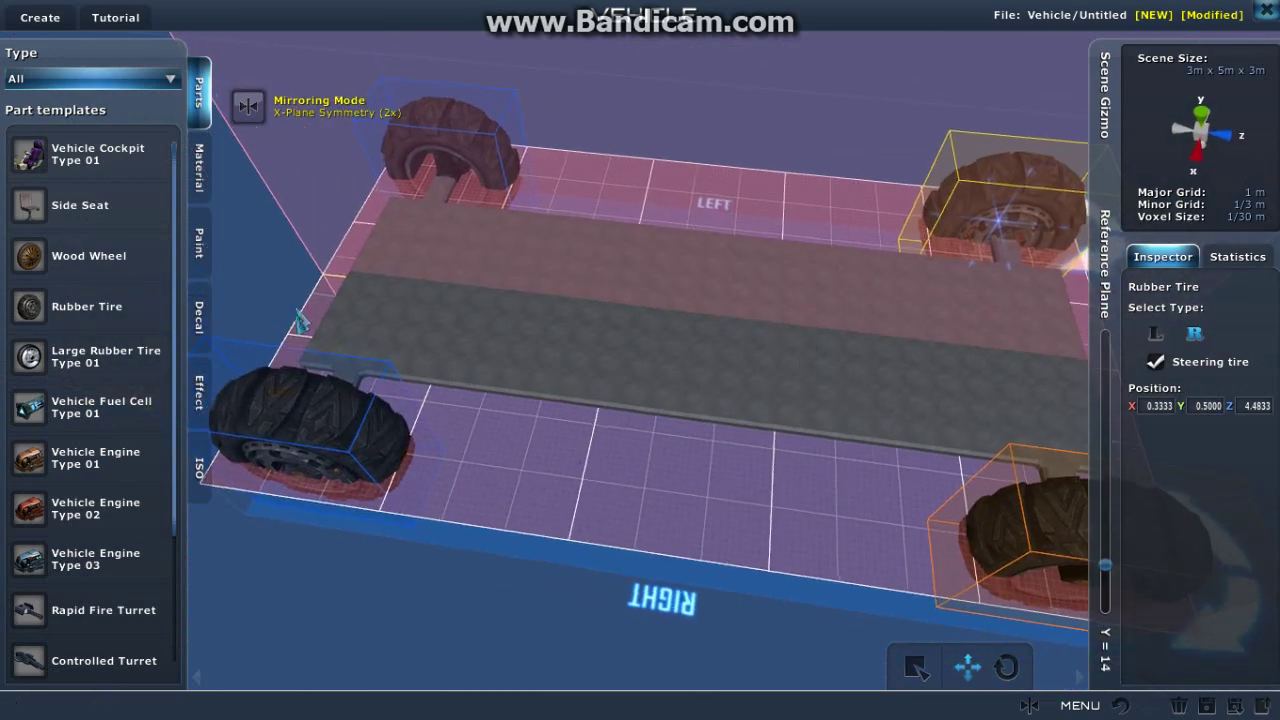
Step: Place a Vehicle Engine Type 02 on the centreline at the front end of the chassis
click(110, 165)
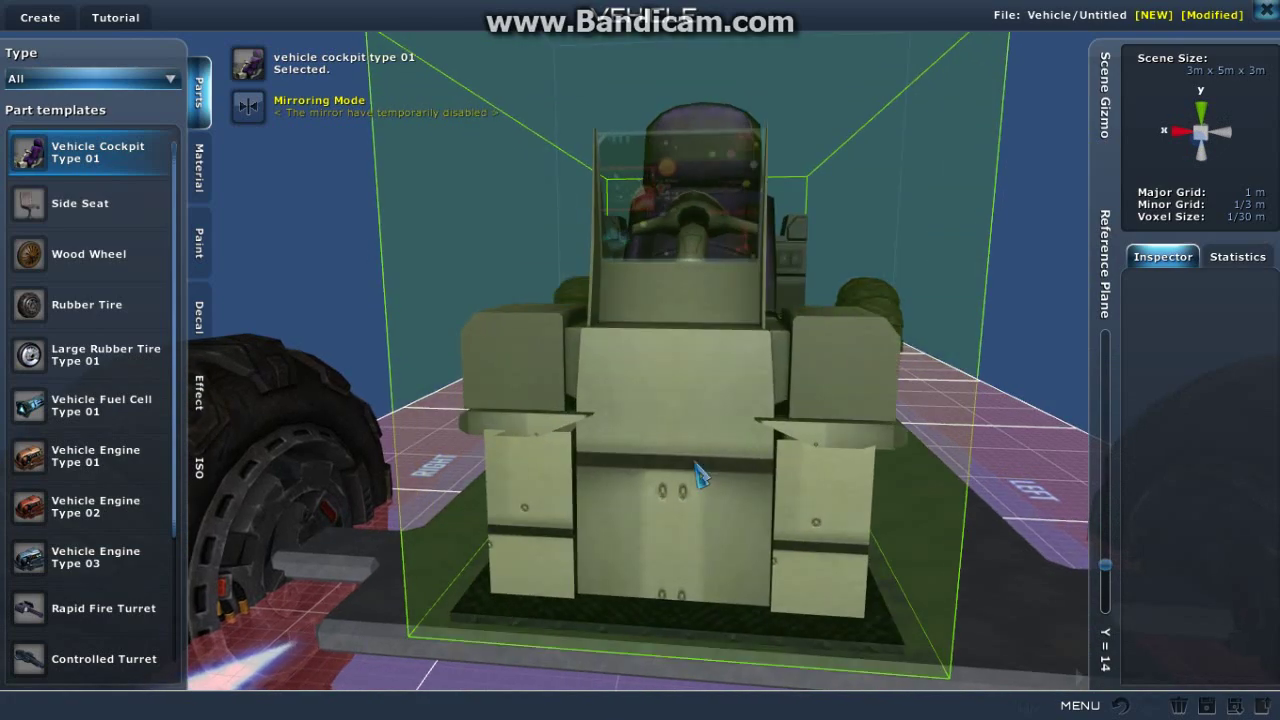
drag(694, 447, 878, 484)
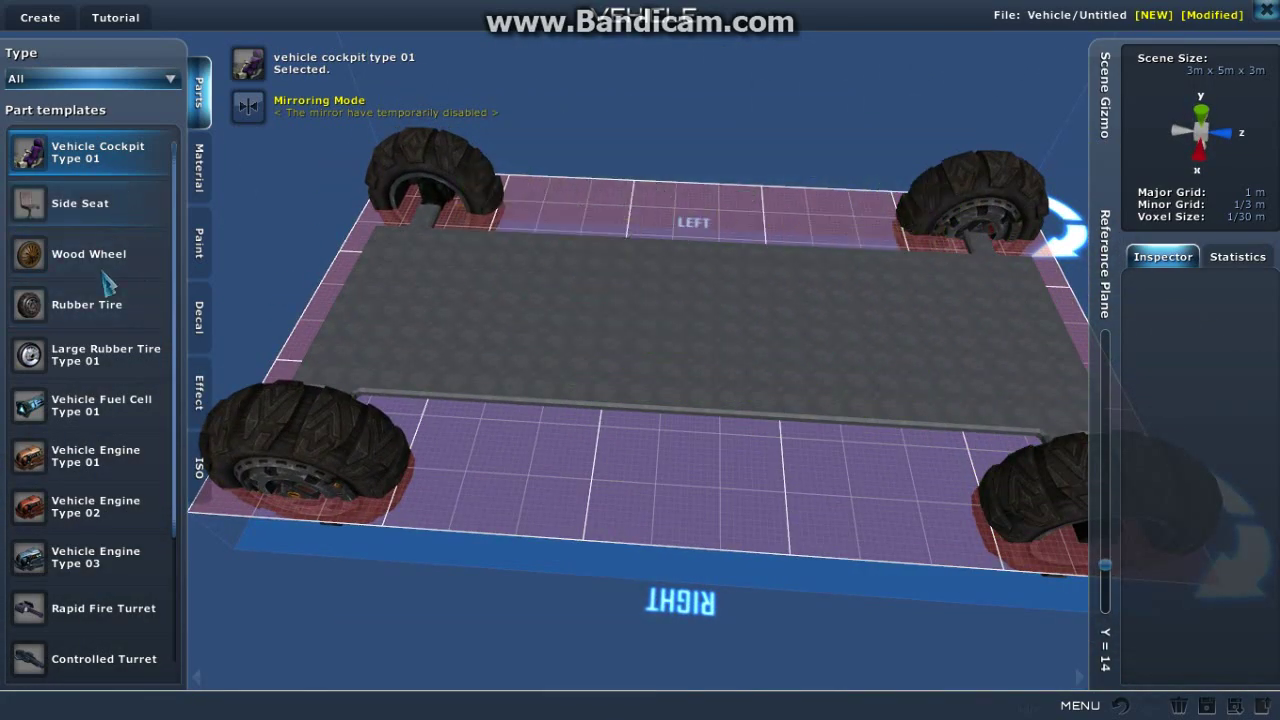
click(115, 510)
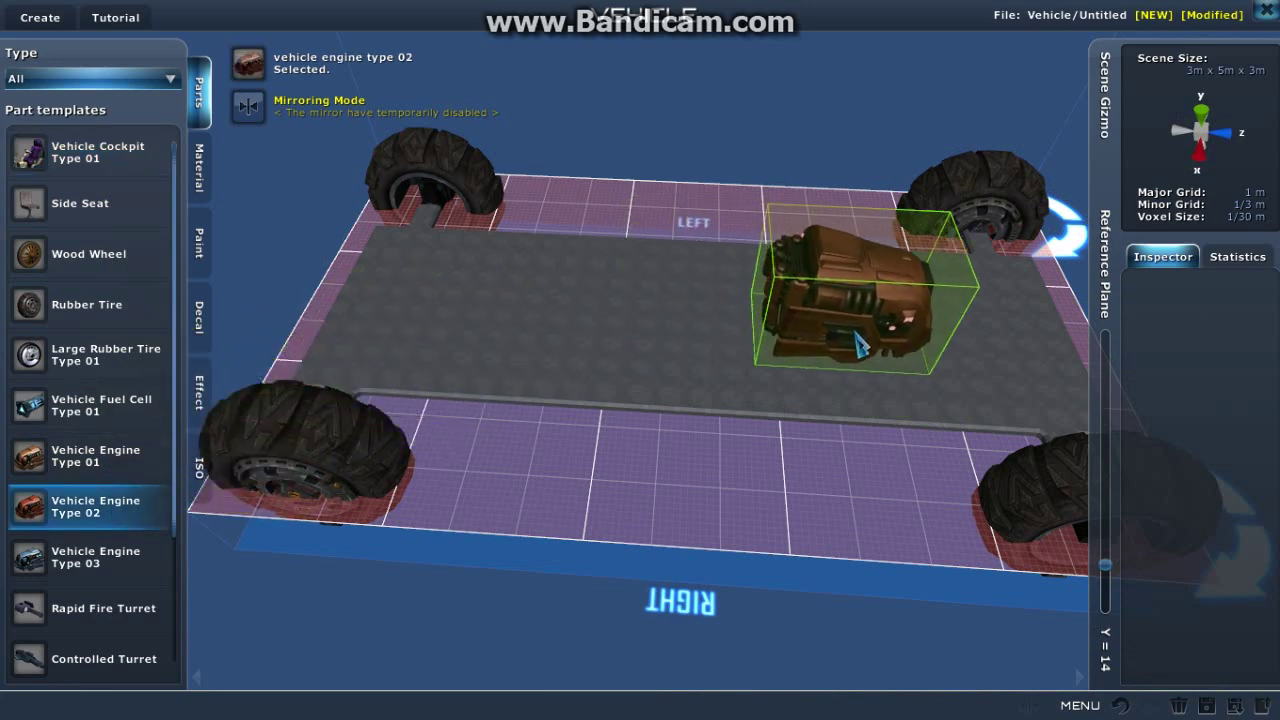
drag(888, 386, 722, 366)
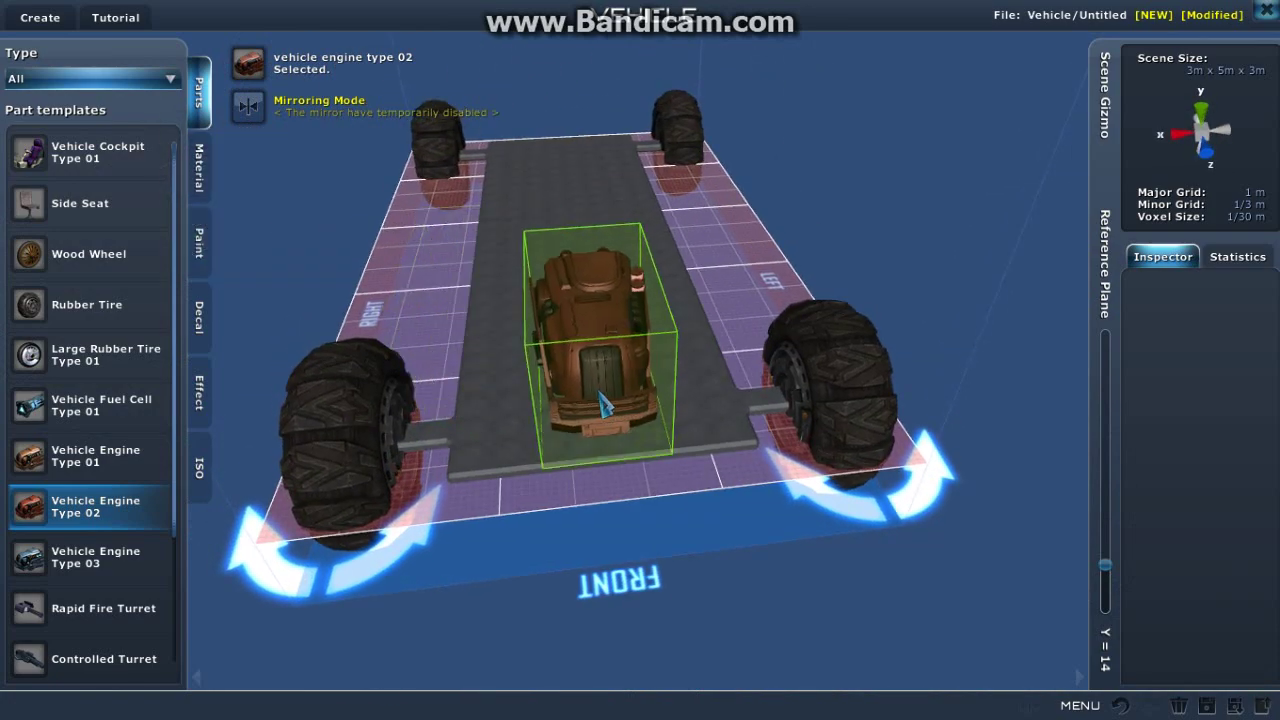
drag(574, 335, 712, 178)
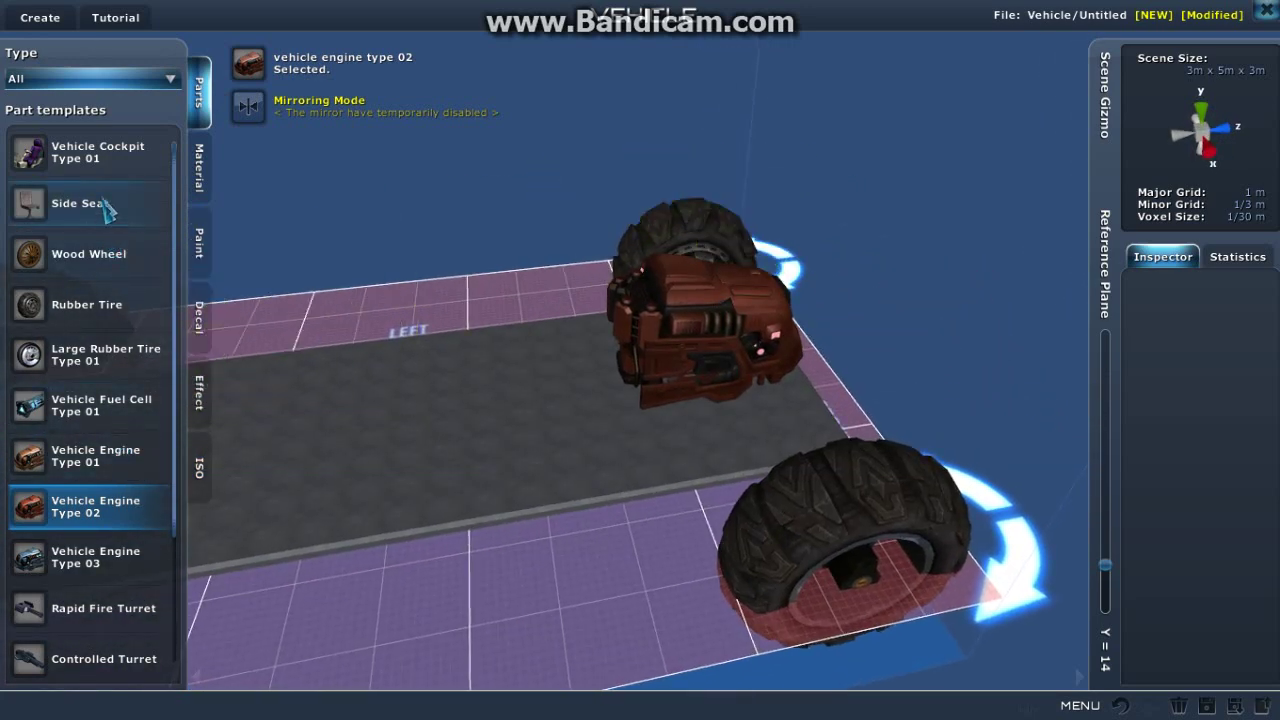
Step: Place a Vehicle Cockpit Type 01 on the chassis directly behind the engine, facing the front
click(108, 160)
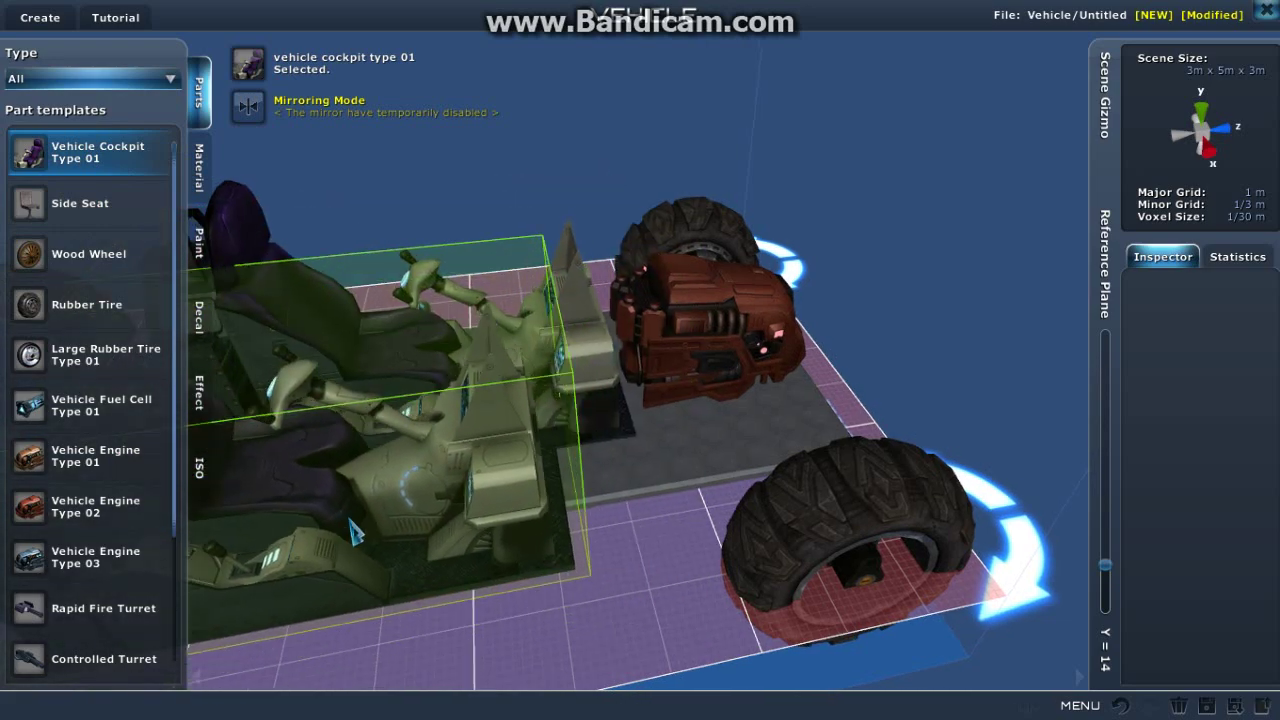
drag(354, 531, 940, 396)
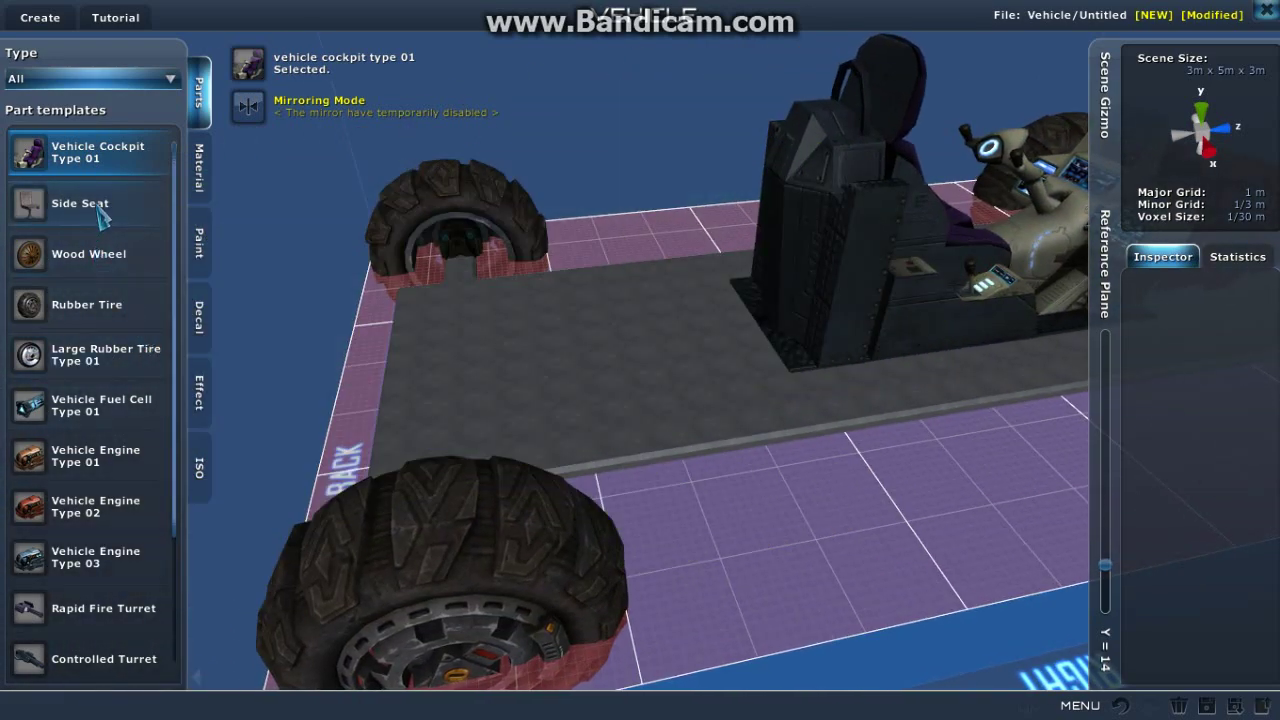
Step: Place two mirrored pairs of side seats on the chassis behind the cockpit, one pair behind the other
click(100, 212)
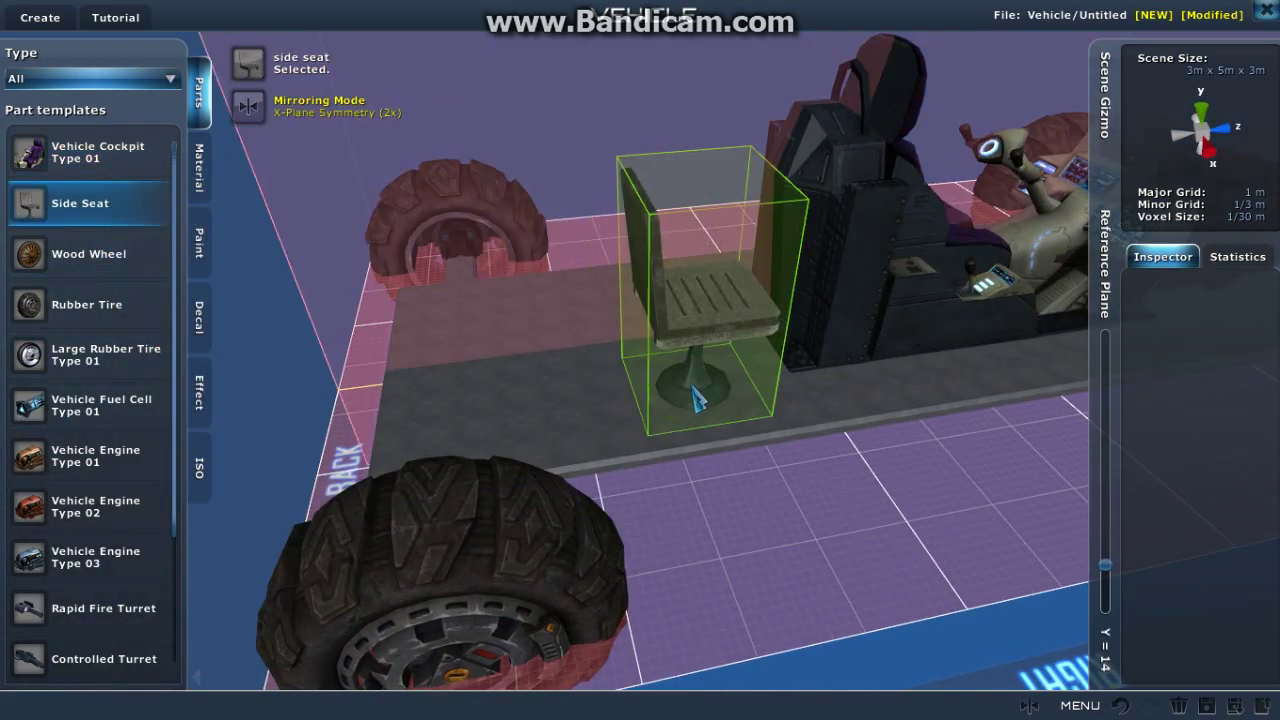
drag(690, 394, 656, 425)
click(662, 433)
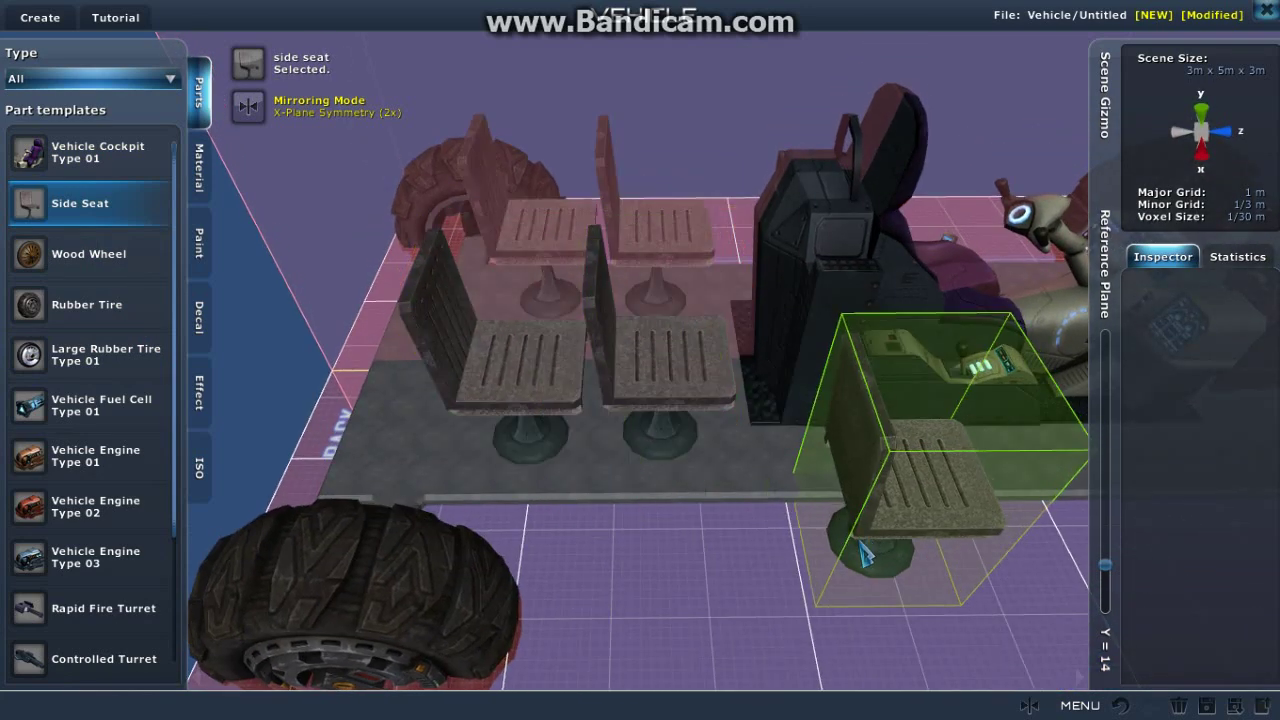
click(525, 445)
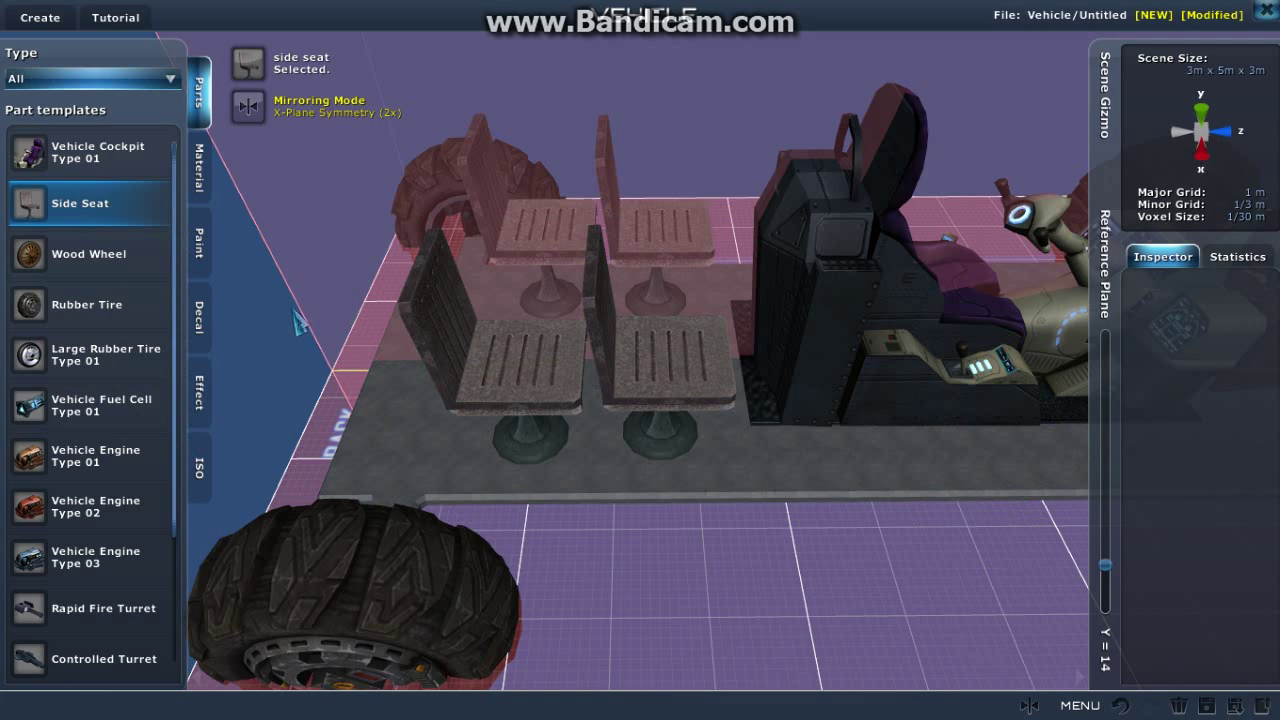
key(Escape)
Step: Rotate both right-hand side seats to 90 degrees about Y so the mirrored seats face outward
click(652, 388)
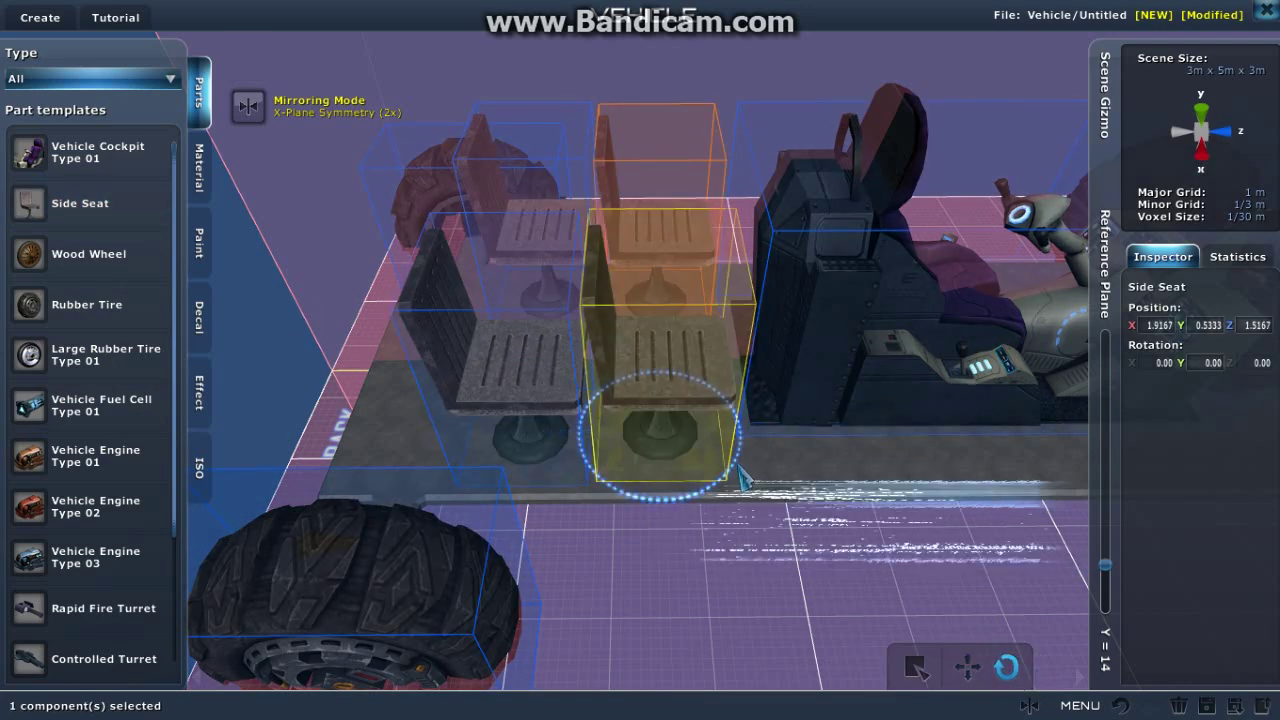
drag(726, 474, 466, 666)
click(553, 455)
drag(553, 460, 394, 680)
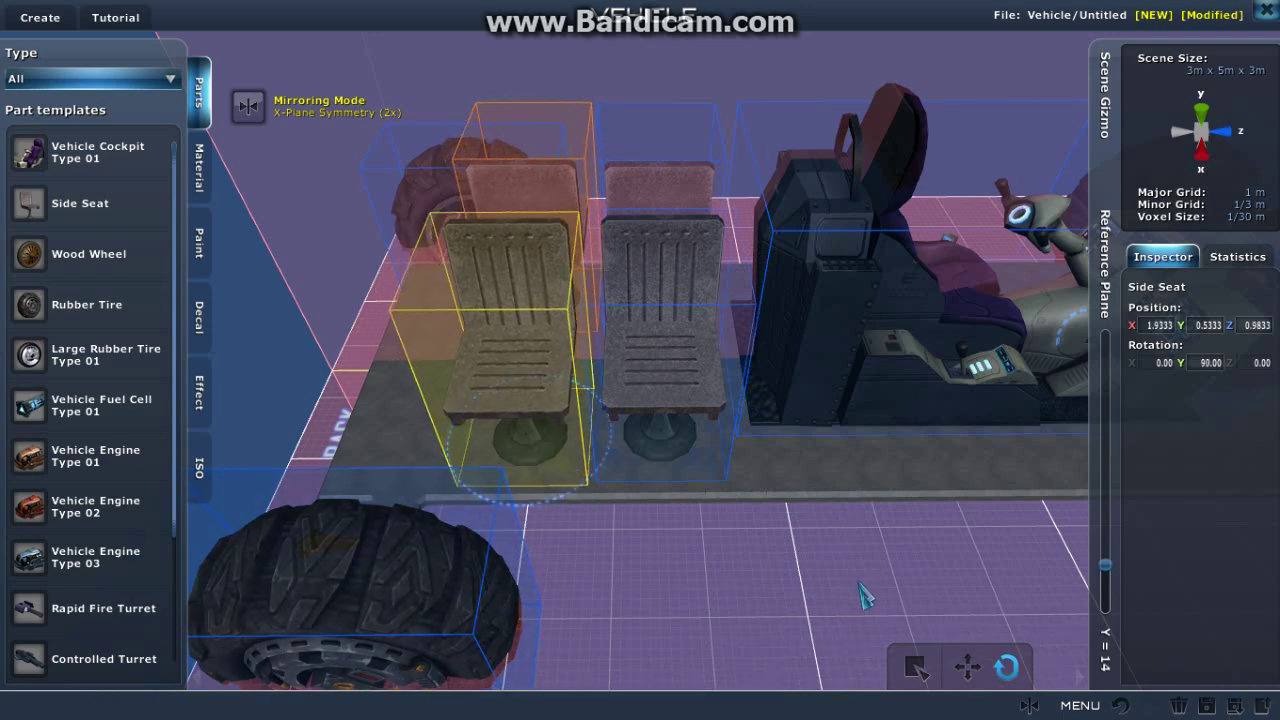
click(692, 577)
drag(634, 583, 745, 550)
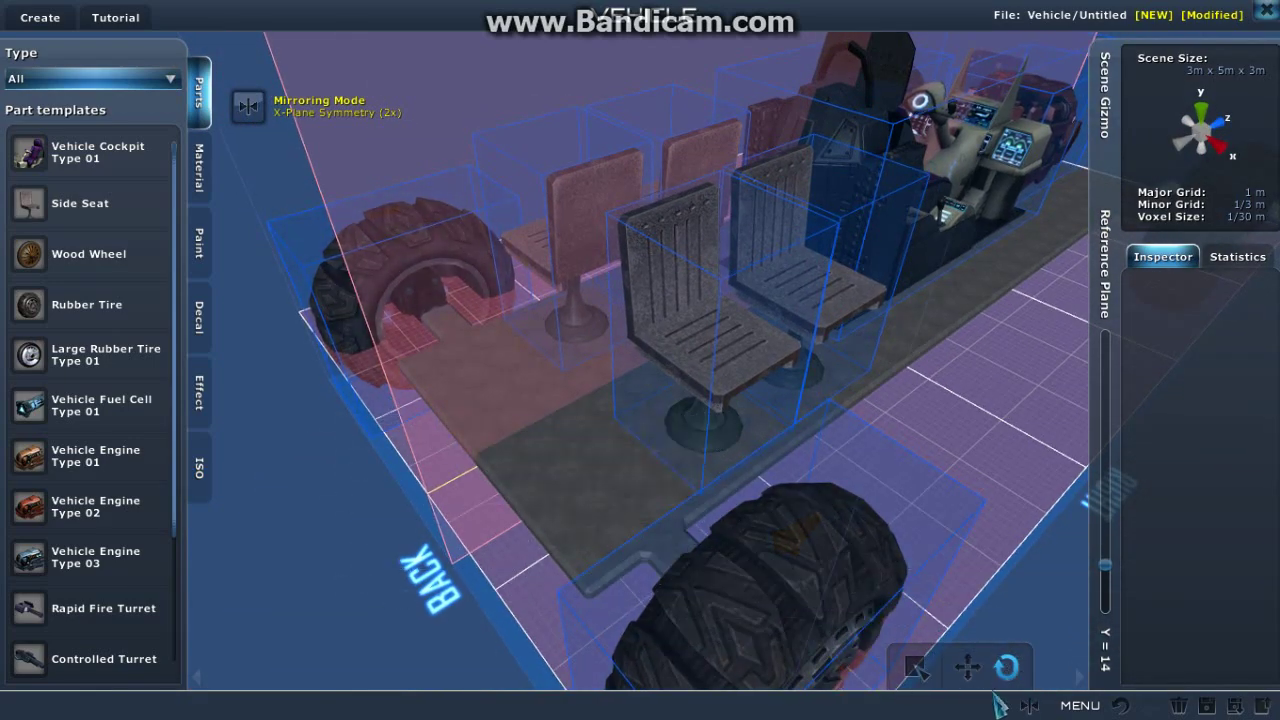
Step: Turn off X-plane mirroring so that no mirror is active
click(1029, 706)
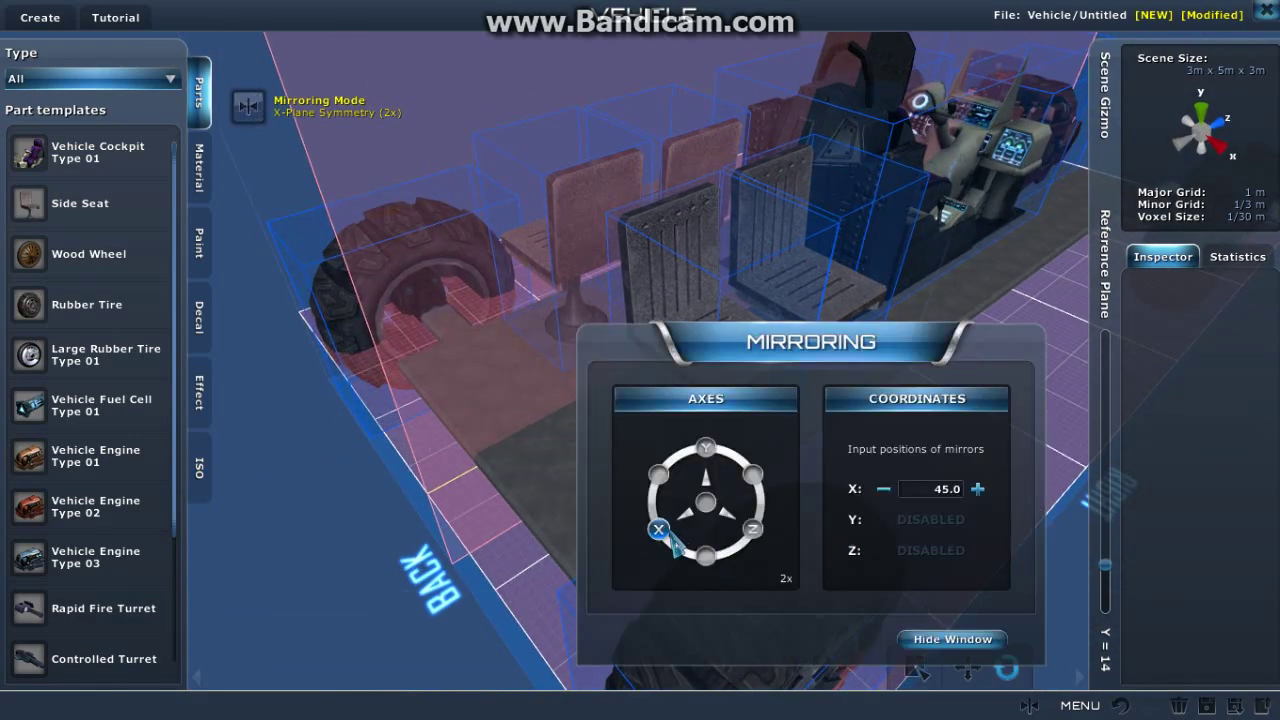
click(662, 532)
click(953, 639)
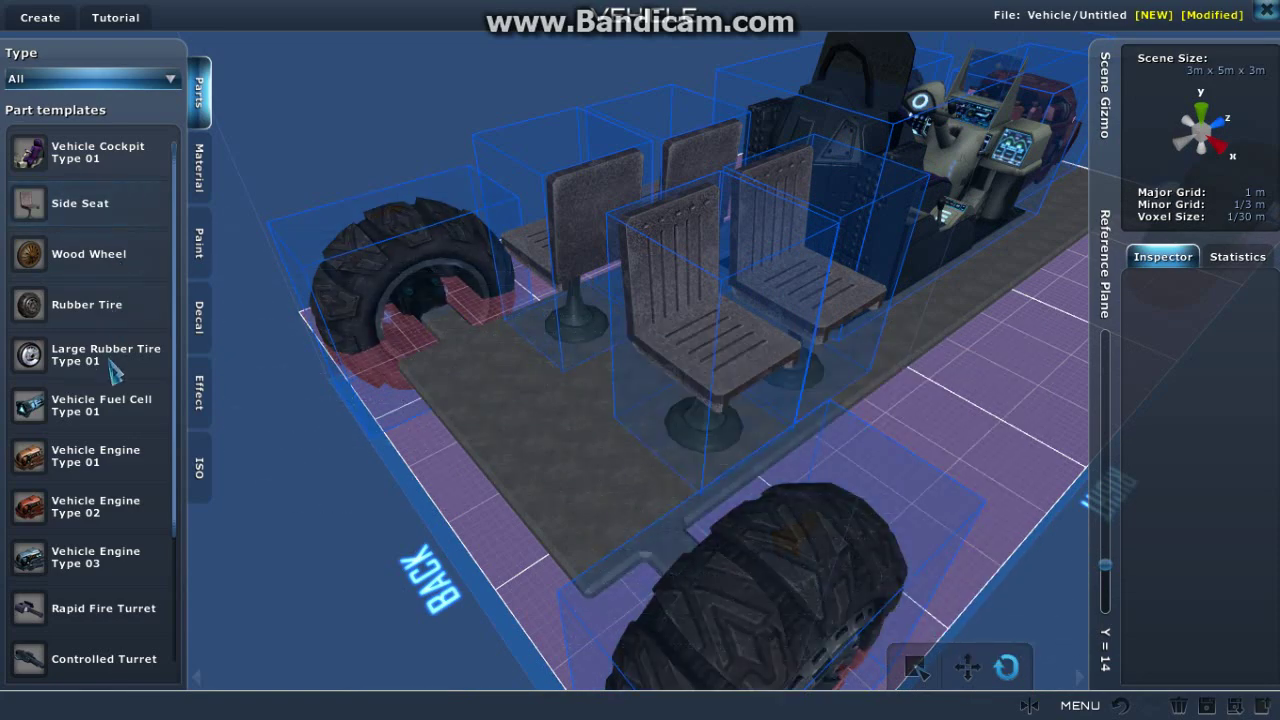
Step: Place a Vehicle Fuel Cell Type 01 lengthwise on the chassis between the two rows of side seats
click(109, 410)
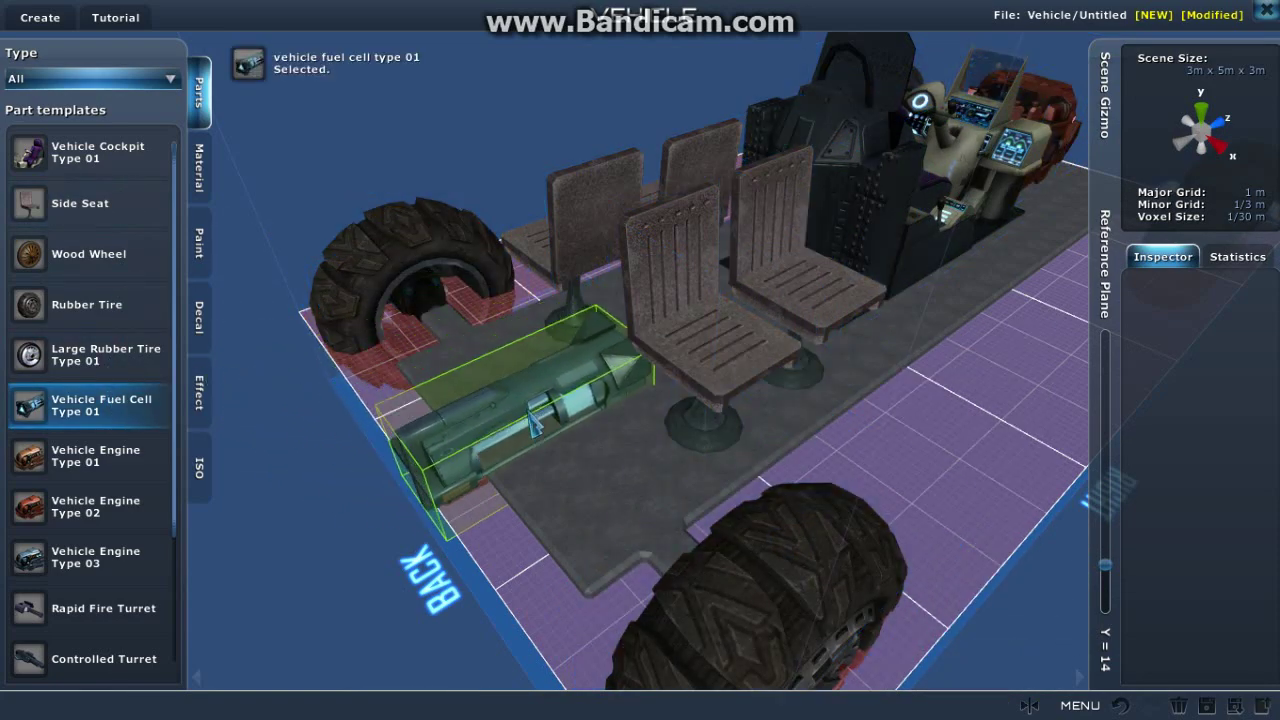
drag(545, 405, 714, 392)
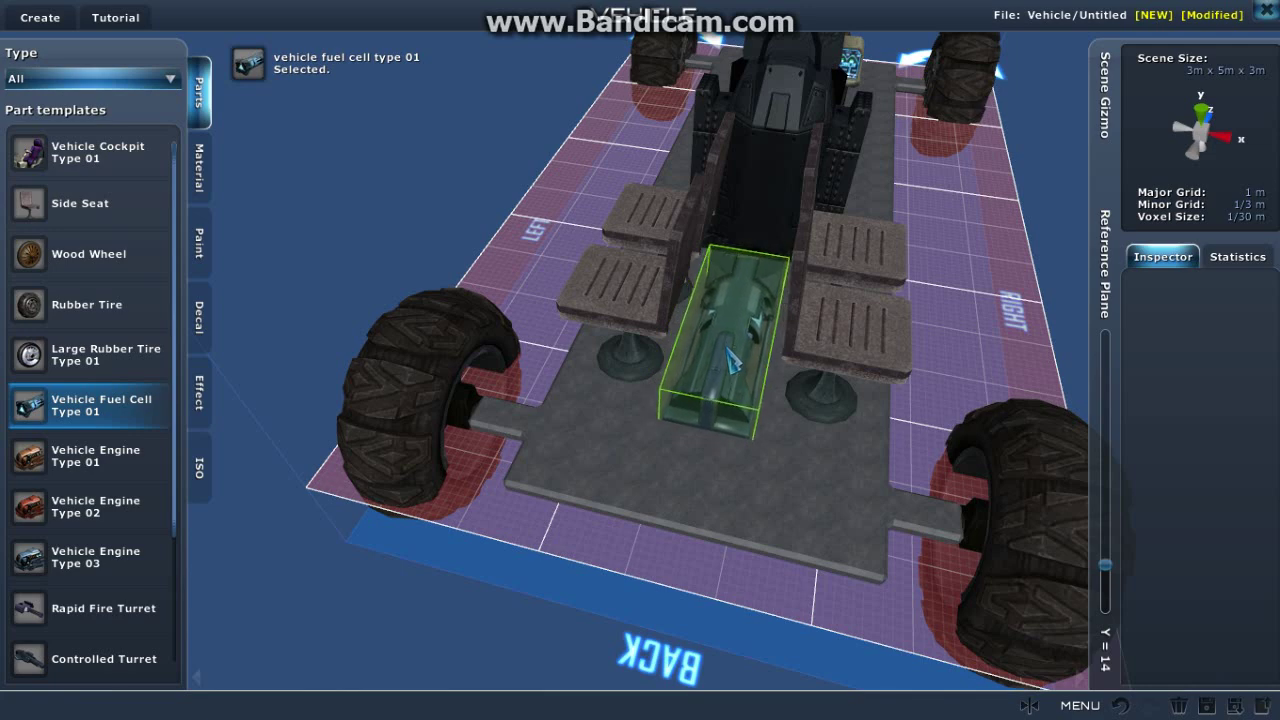
click(730, 360)
right_click(860, 545)
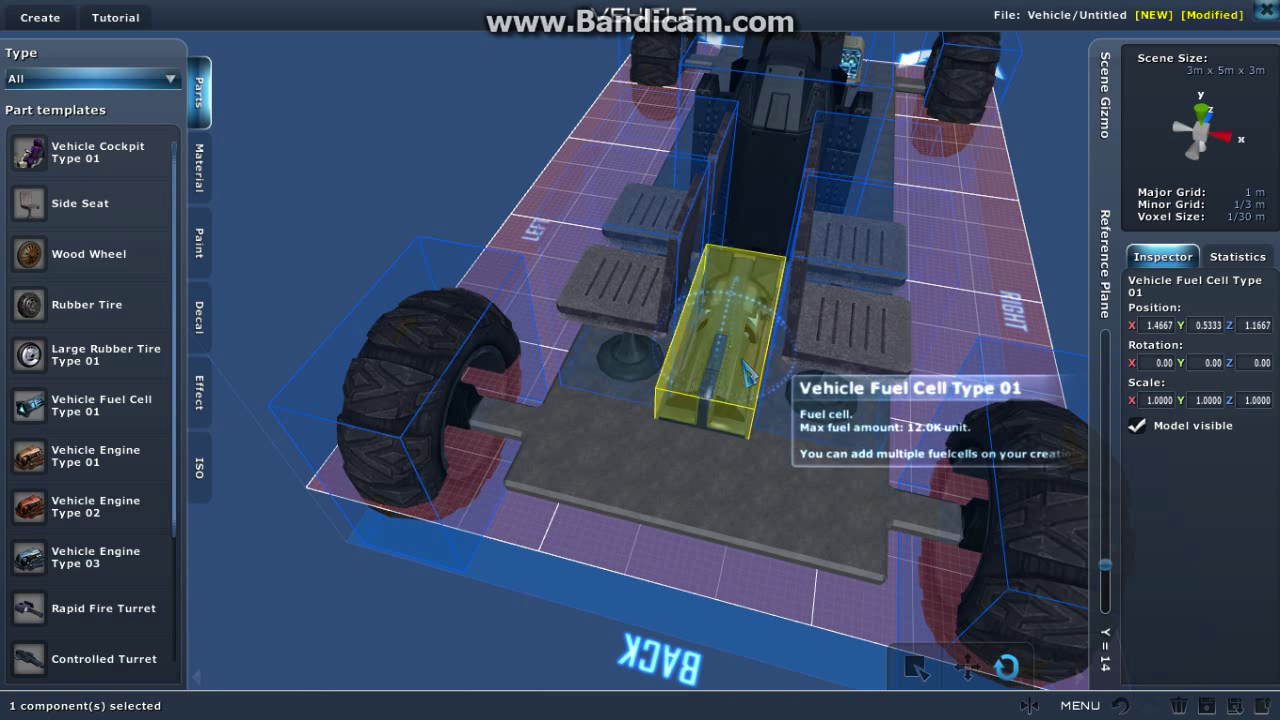
Step: Rotate the fuel cell to -5, -180, -180 degrees so its round end faces the back
drag(734, 306, 716, 404)
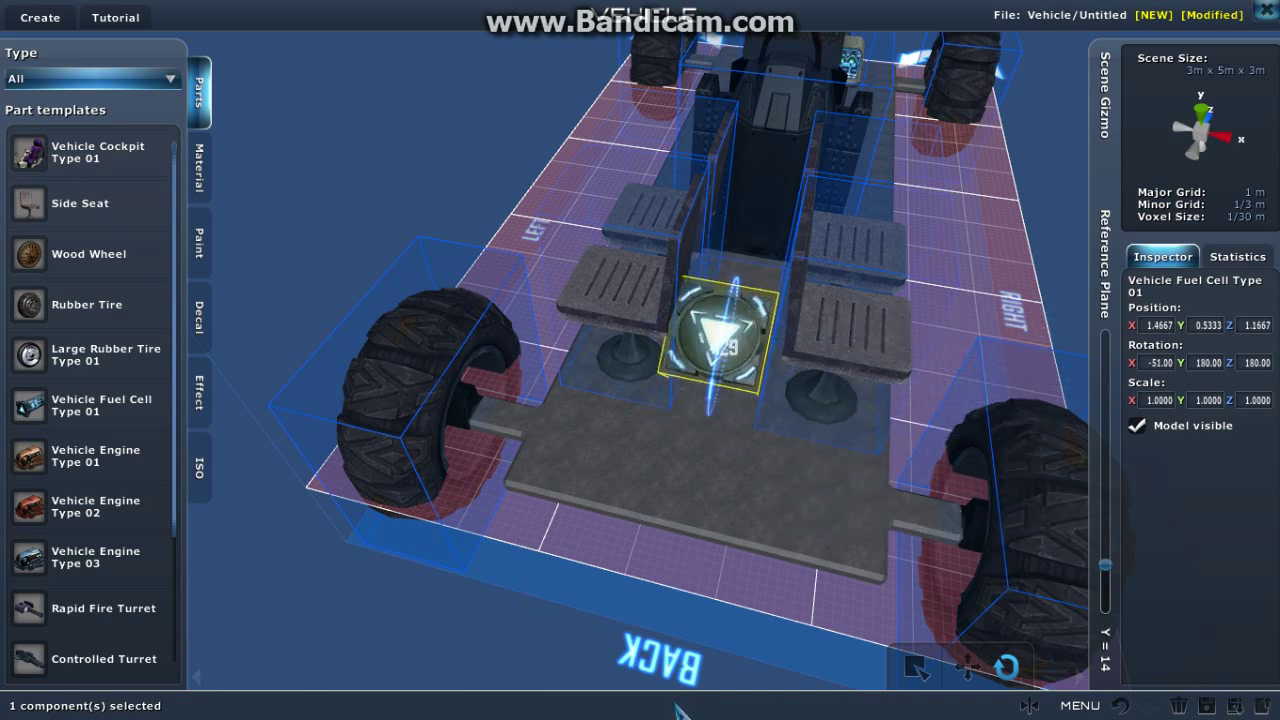
drag(725, 340, 720, 535)
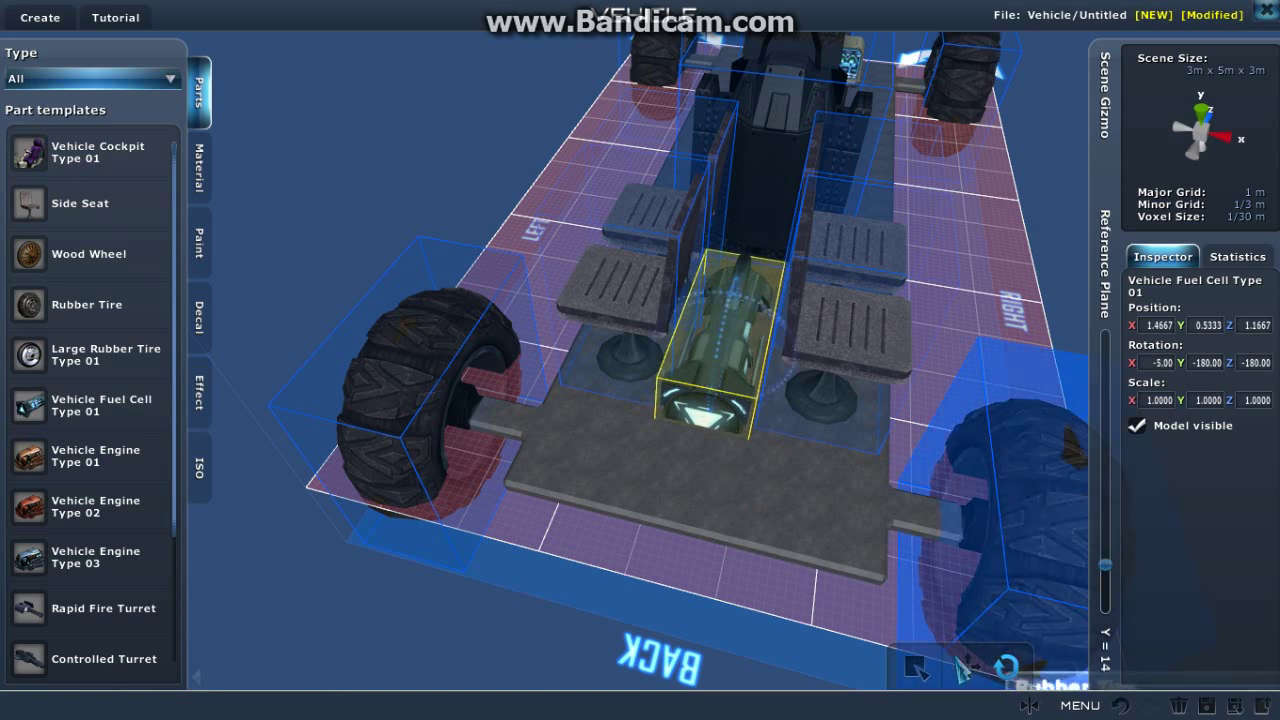
Step: Raise the fuel cell between the seats to Y 0.8000 and move it forward to Z 1.2833
click(967, 668)
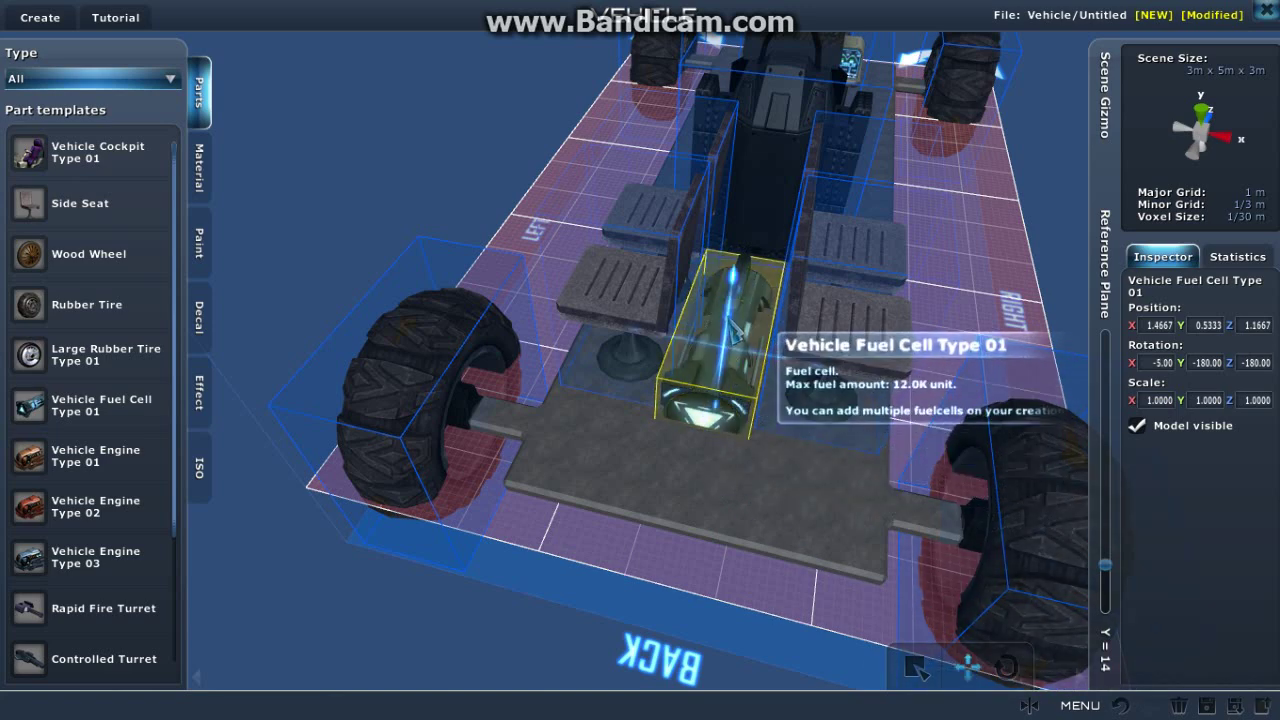
drag(728, 321, 730, 295)
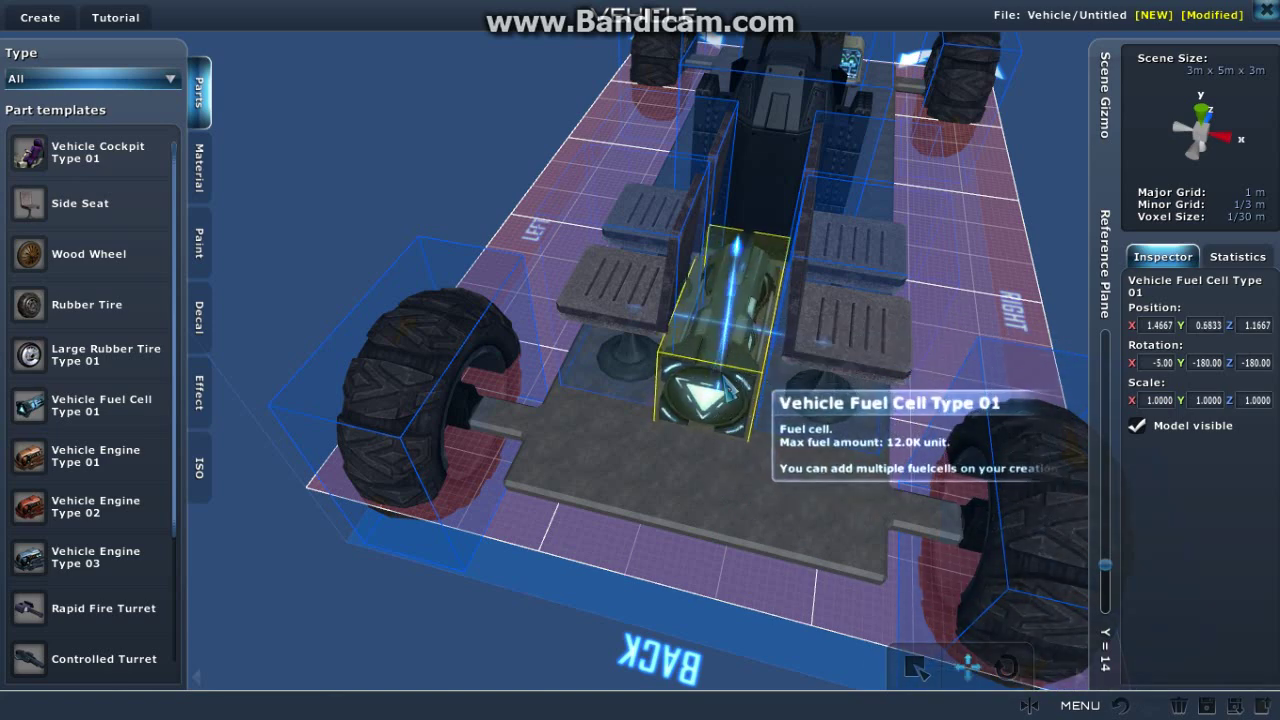
key(Up)
drag(629, 476, 537, 462)
drag(552, 345, 579, 345)
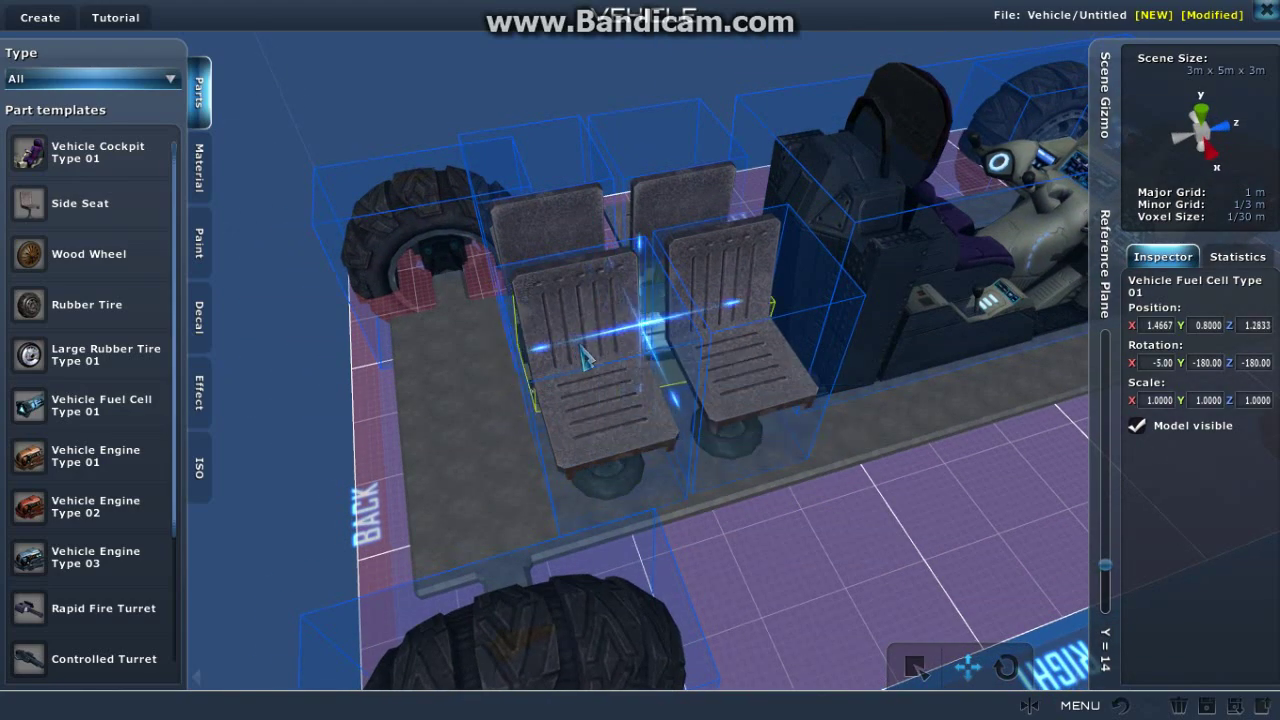
drag(482, 464, 580, 476)
click(603, 574)
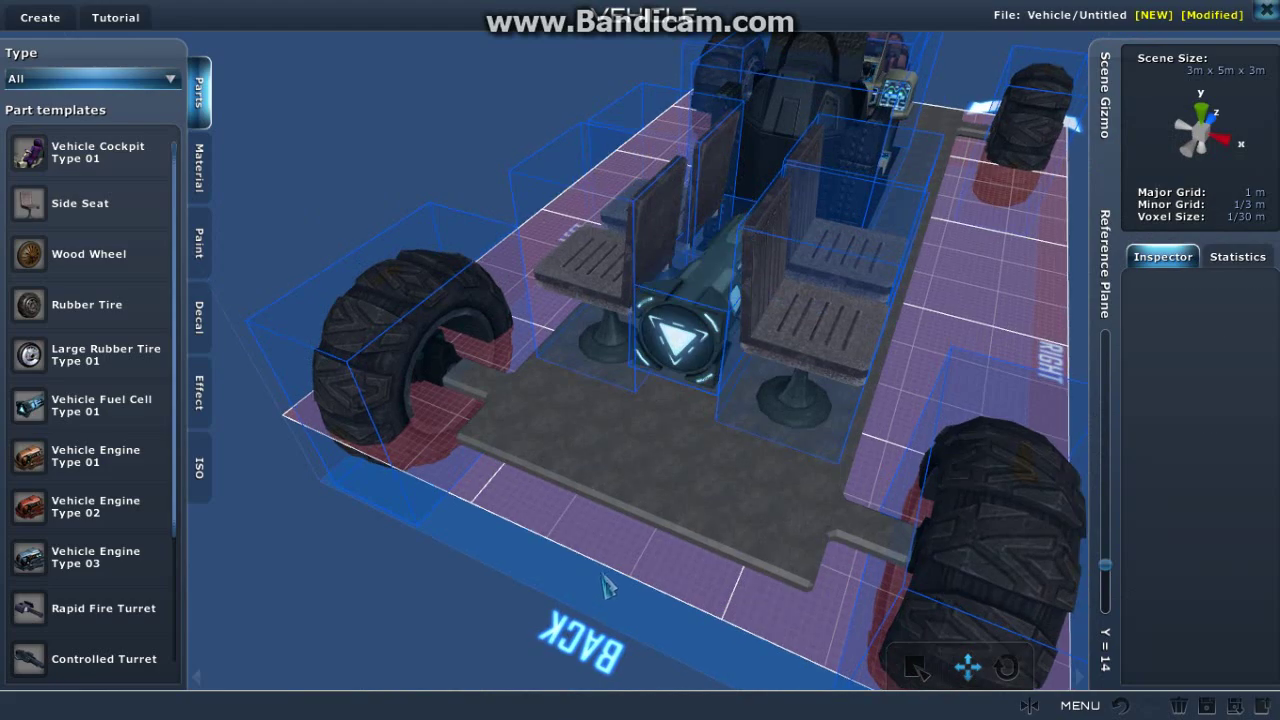
Step: Switch to material editing and enable mirroring on the X-plane at 45.0 and the Z-plane at 75.0
drag(653, 574, 455, 575)
scroll(871, 480, down, 5)
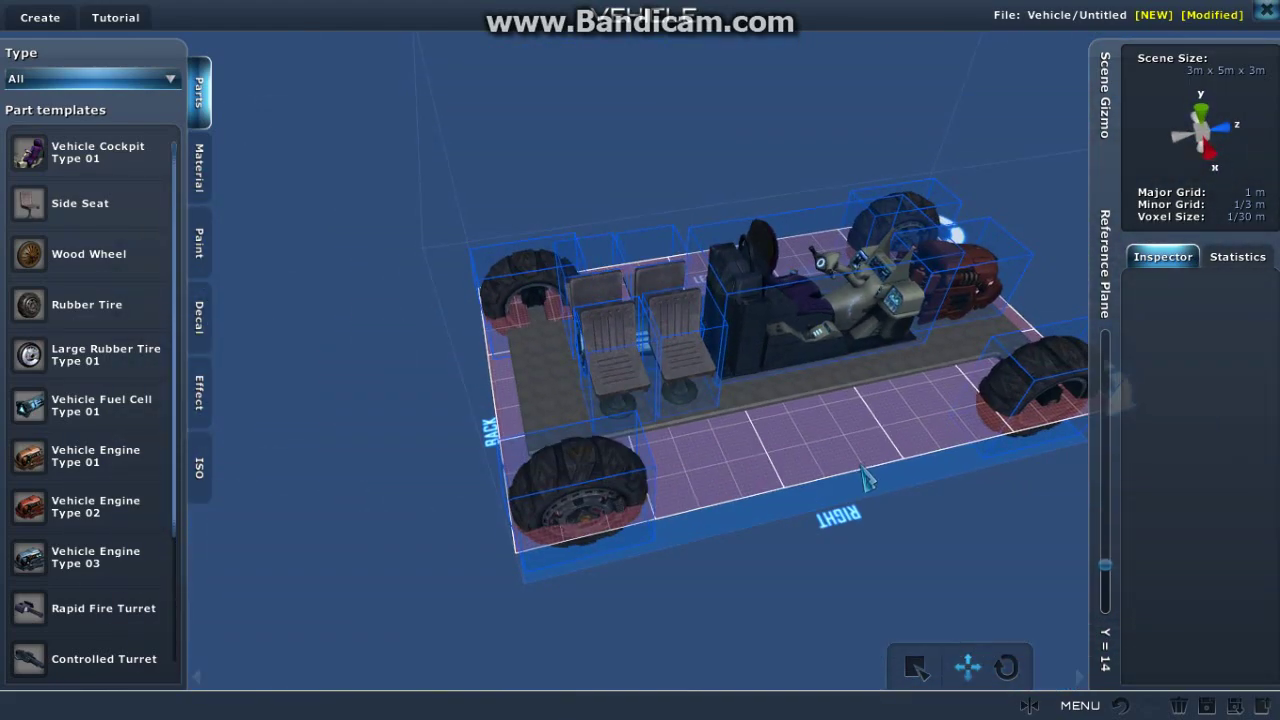
drag(871, 480, 754, 525)
scroll(754, 525, up, 2)
click(200, 172)
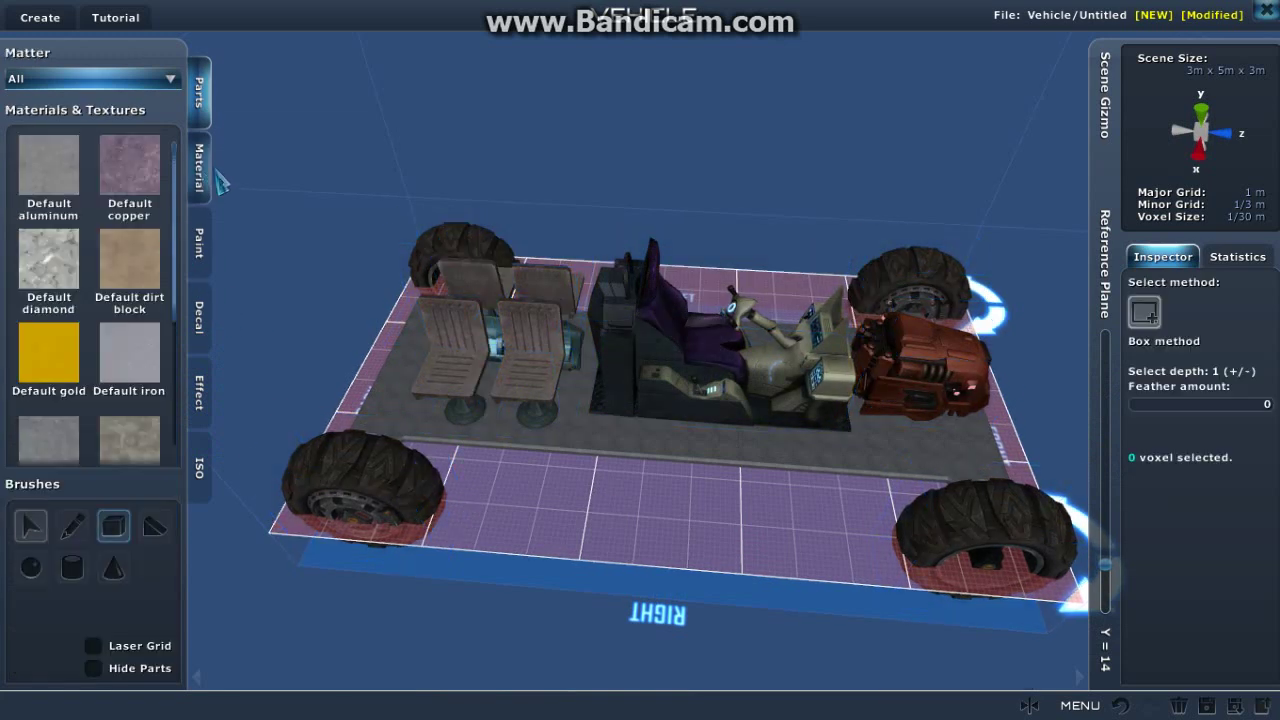
click(1030, 705)
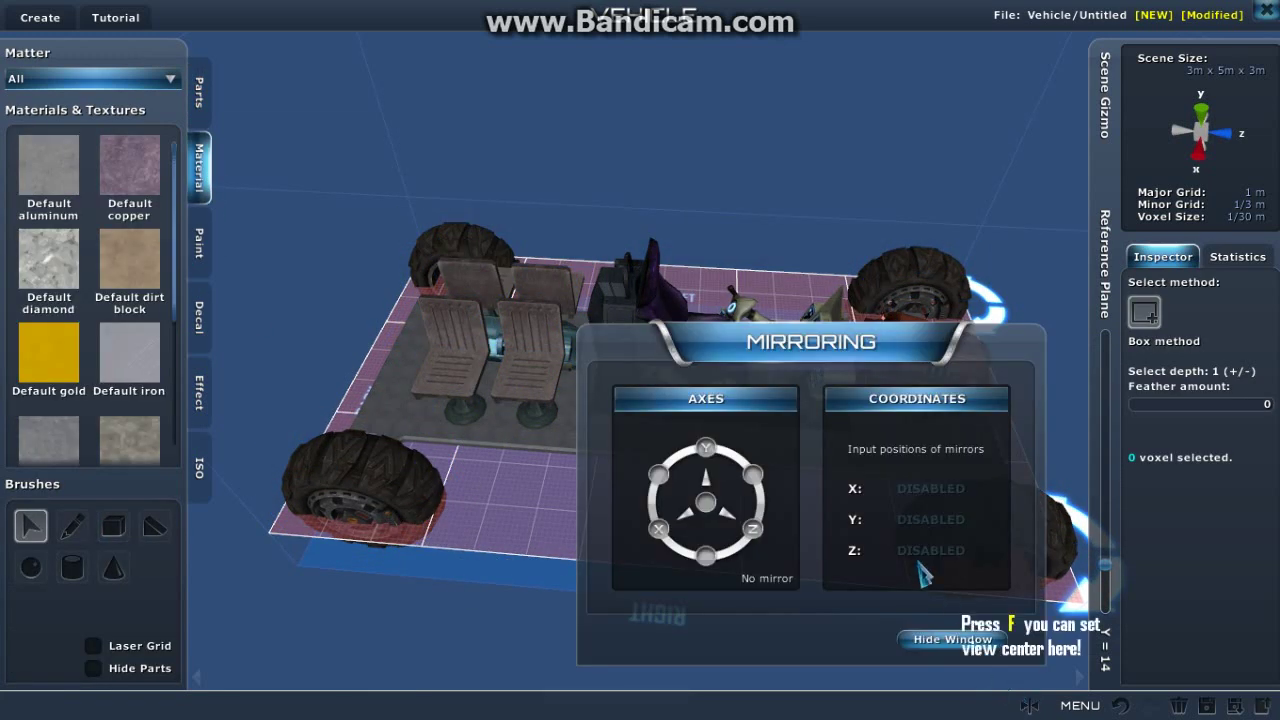
click(753, 529)
click(658, 529)
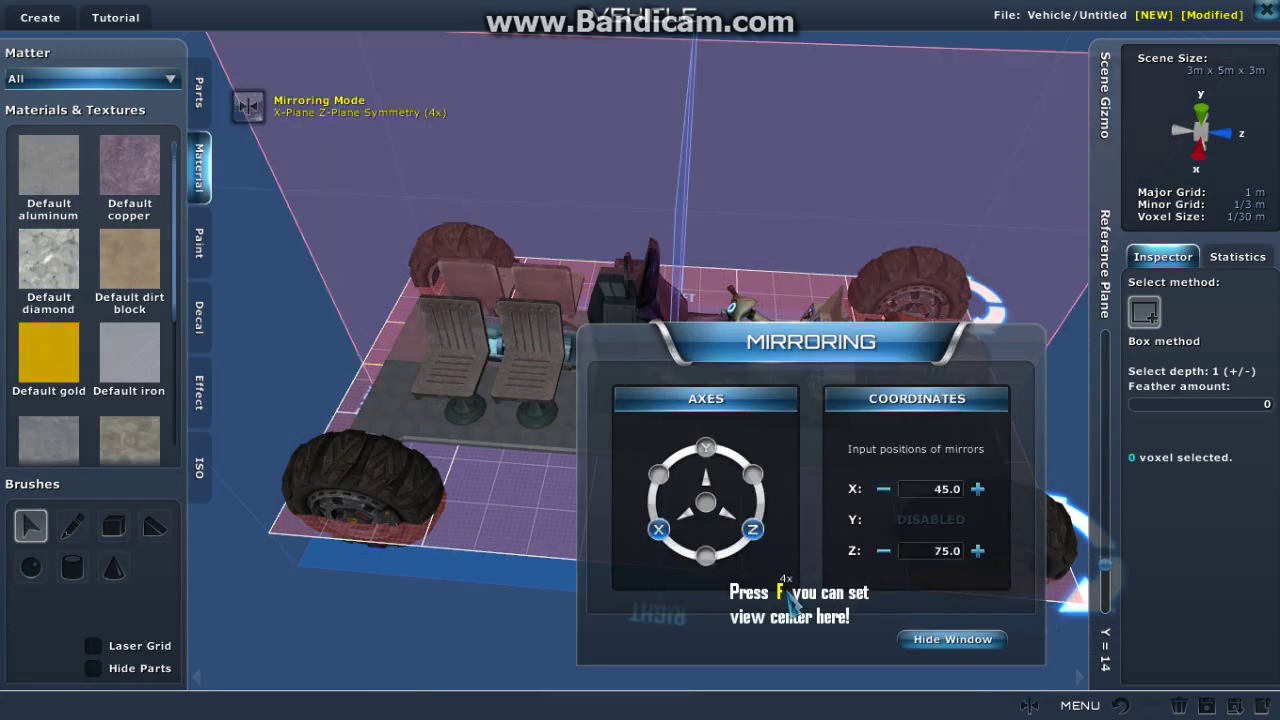
click(952, 638)
Step: Draw a Default steel box wall, 19 voxels long and one thick, along the chassis side edge beside the rear wheel, mirrored to all four corners
scroll(360, 505, down, 2)
scroll(75, 385, down, 2)
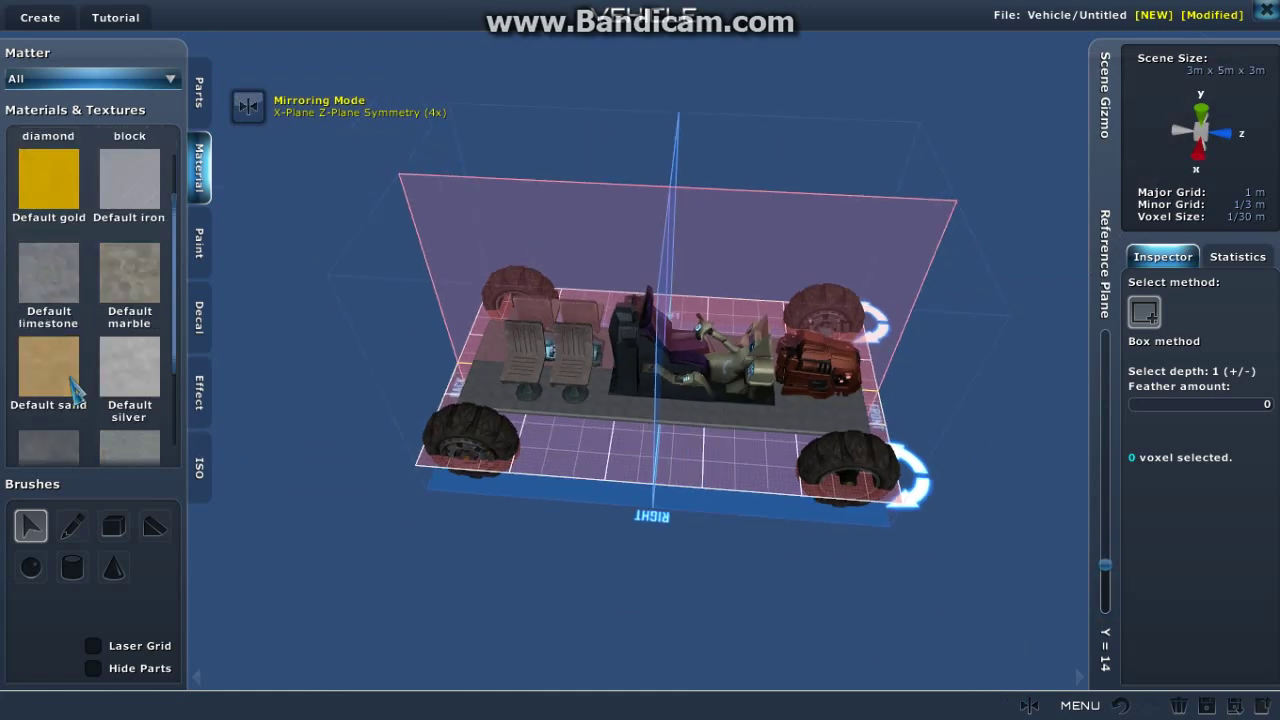
scroll(72, 385, down, 2)
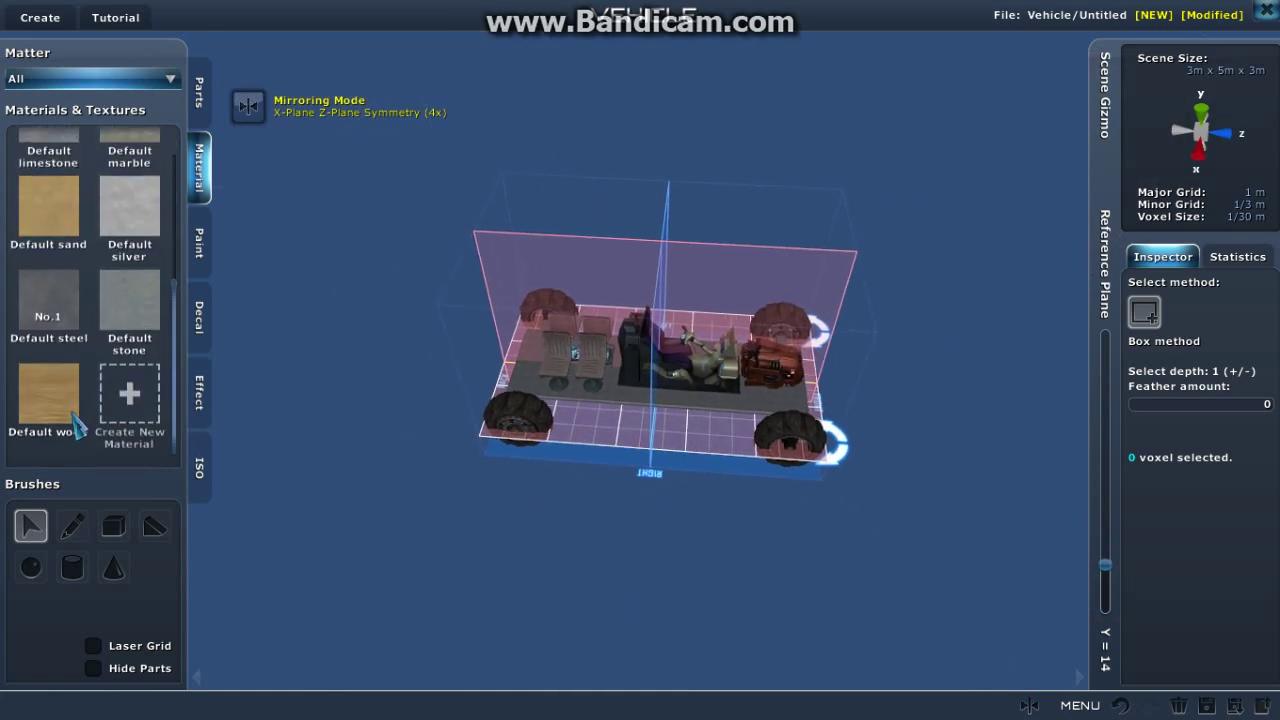
click(48, 315)
scroll(630, 520, up, 3)
drag(633, 516, 759, 556)
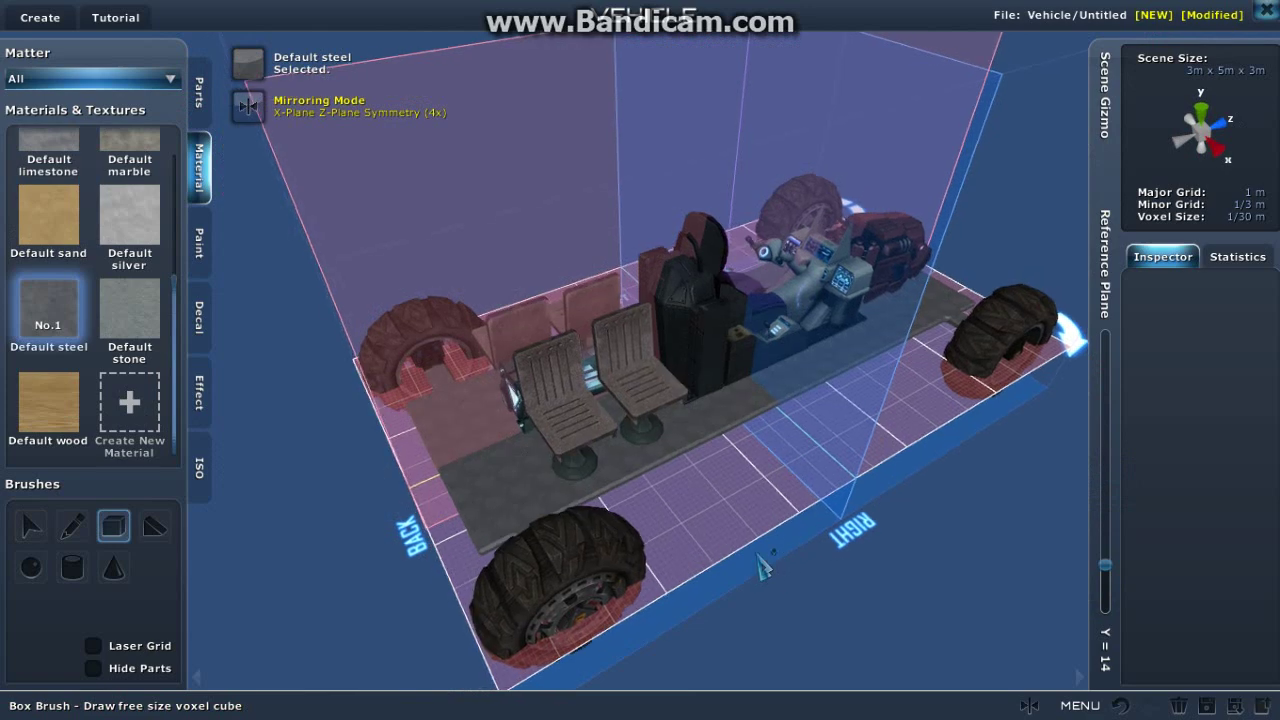
drag(660, 525, 591, 600)
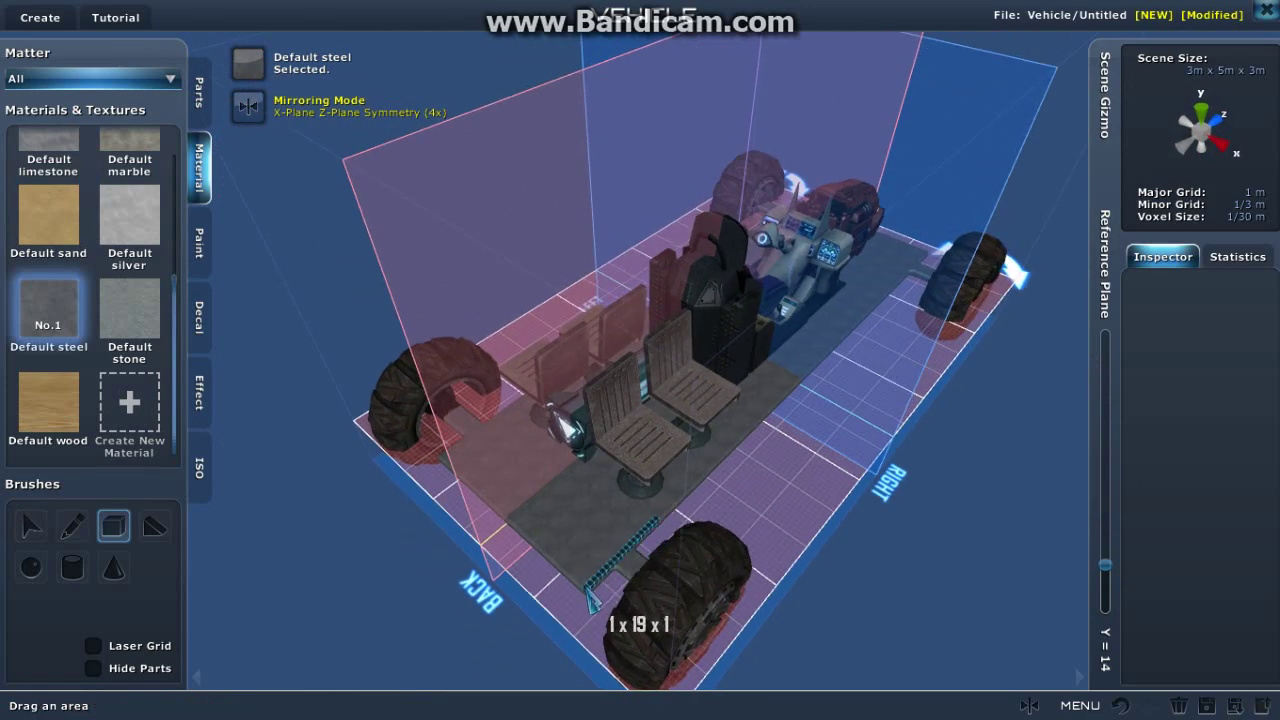
click(582, 537)
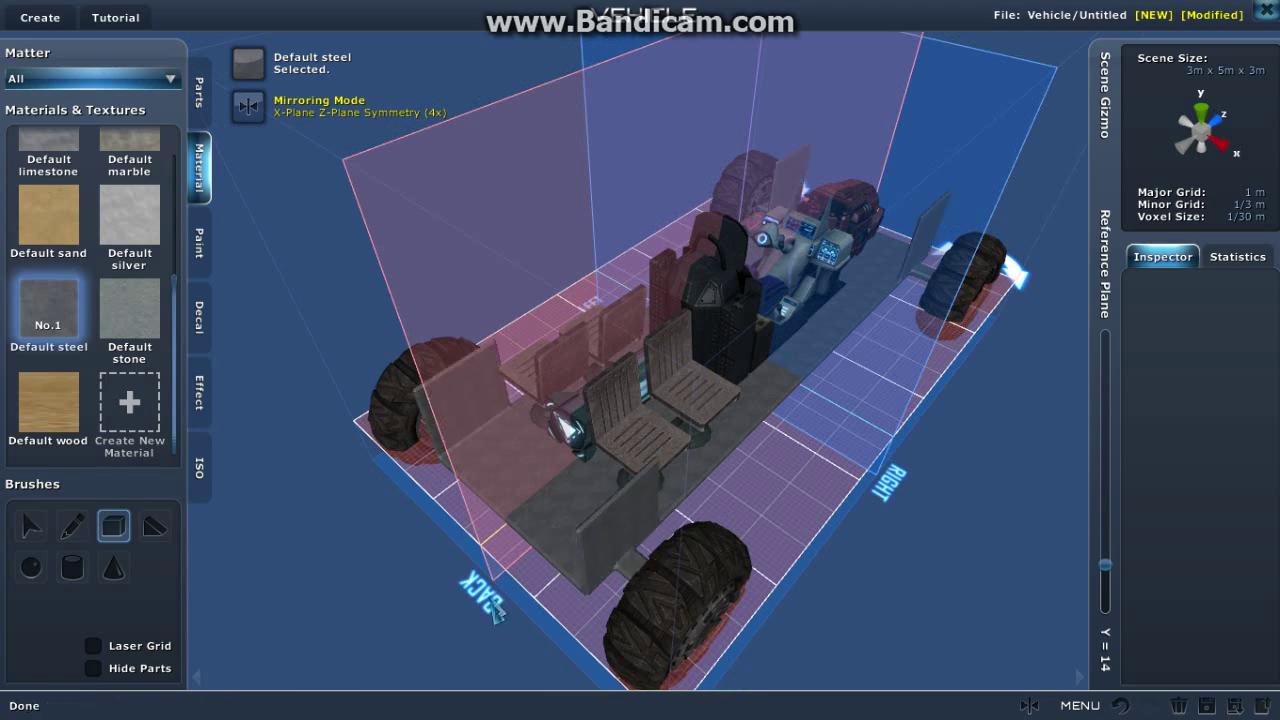
Step: Draw a steel box wall along the chassis back edge from the side wall to the centre line, mirrored to close both ends
drag(492, 600, 605, 600)
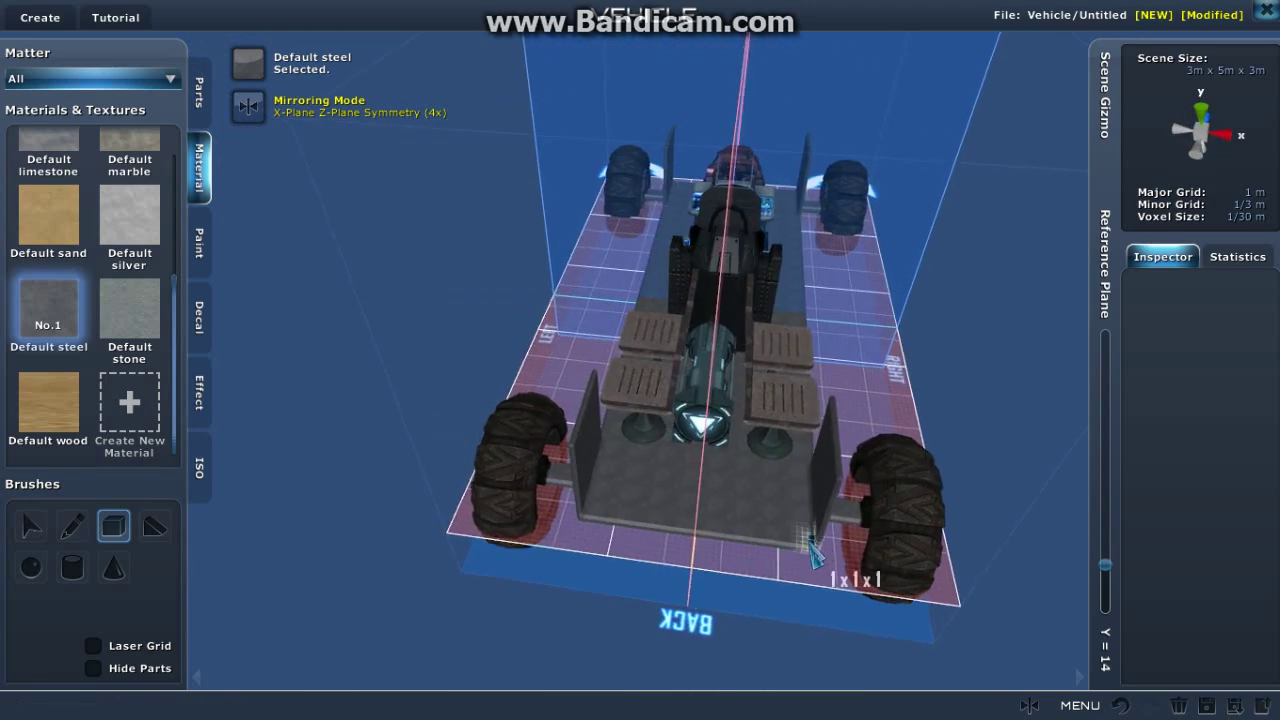
mouse_move(812, 548)
mouse_down()
mouse_move(723, 526)
mouse_move(700, 537)
mouse_up()
click(705, 470)
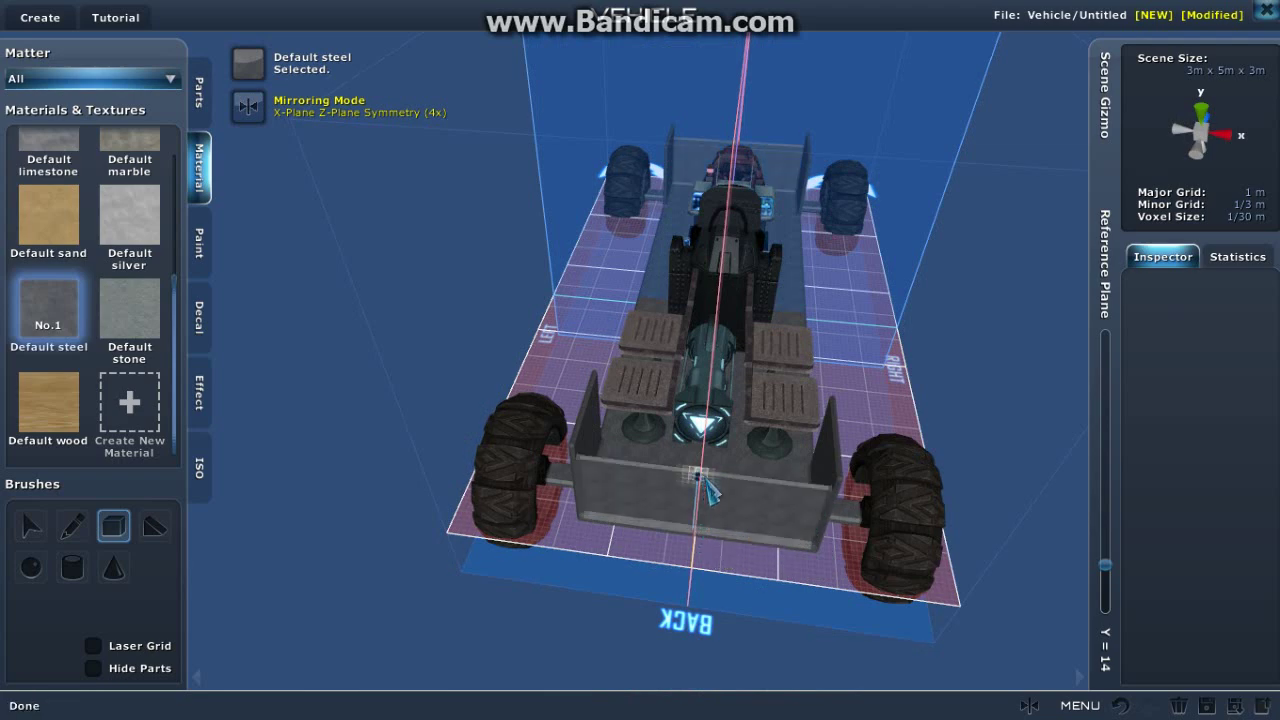
Step: Turn off Z-plane mirroring and extend the front steel side walls backward alongside the cockpit with the box brush
drag(878, 390, 566, 389)
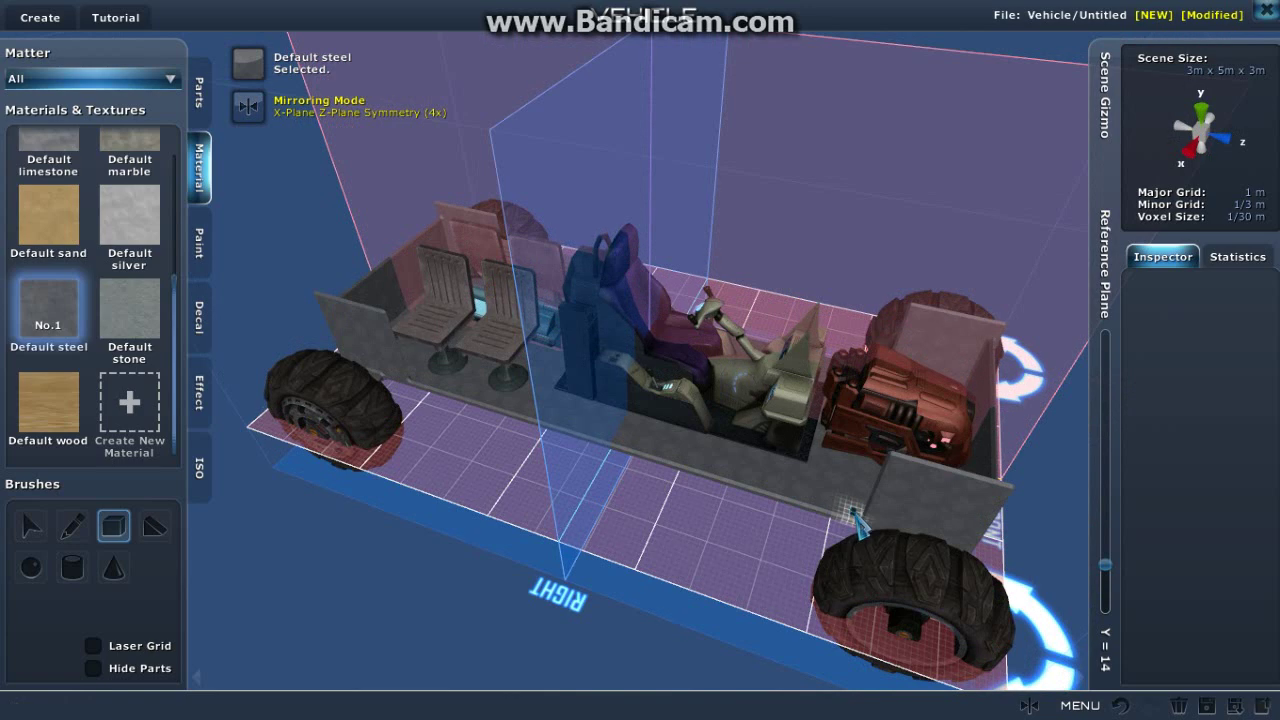
click(1029, 705)
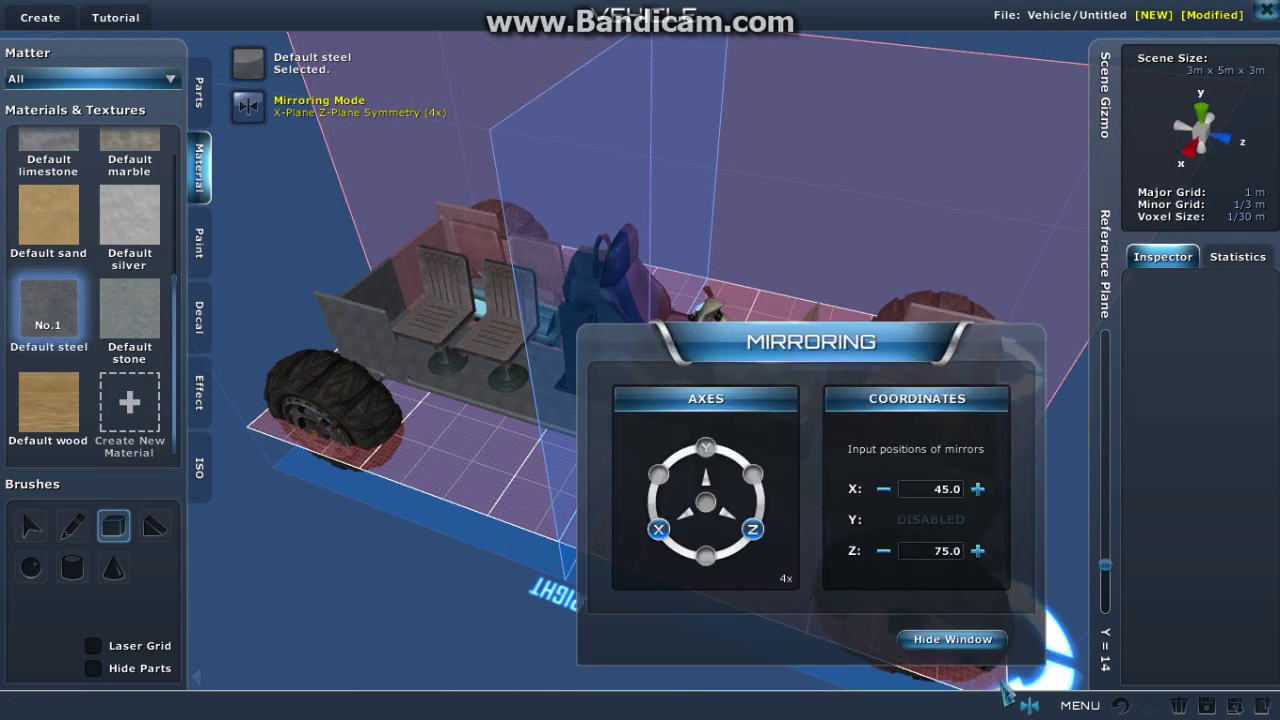
click(753, 530)
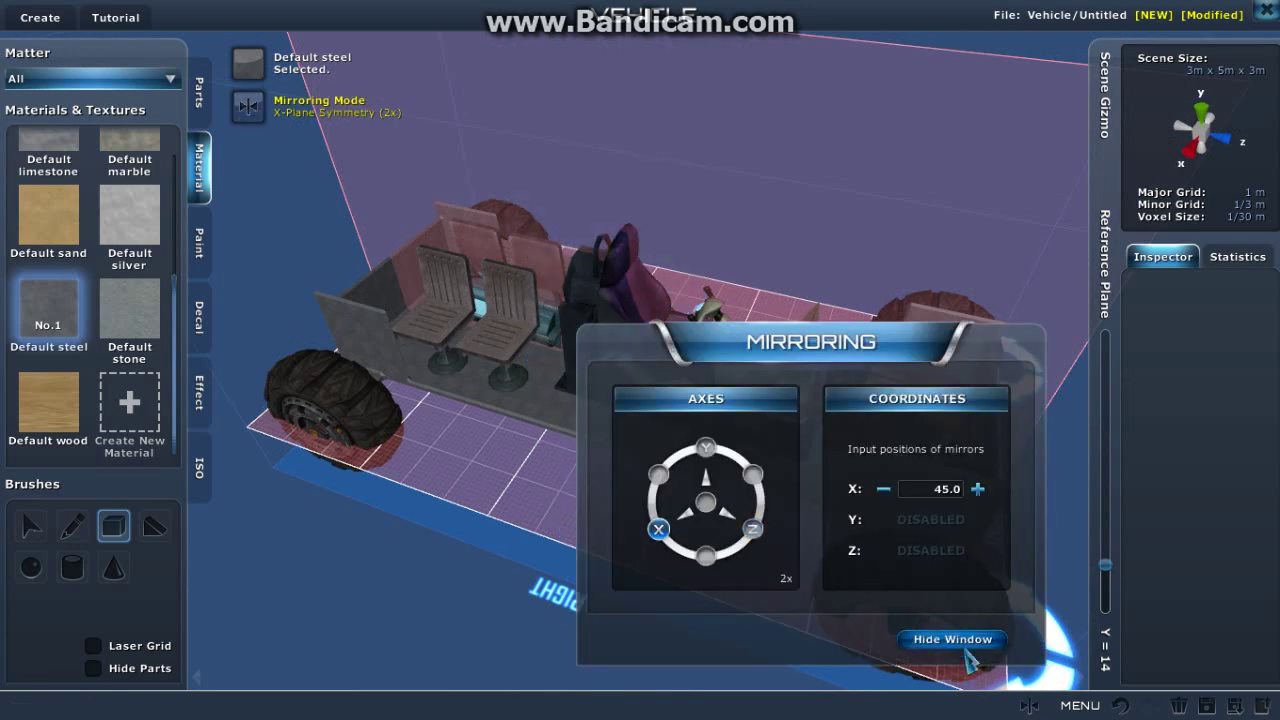
click(960, 640)
mouse_move(806, 574)
mouse_down()
mouse_move(905, 470)
mouse_move(771, 466)
mouse_move(762, 453)
mouse_move(784, 473)
mouse_move(773, 453)
mouse_move(766, 484)
mouse_move(1004, 468)
mouse_move(676, 510)
mouse_up()
click(767, 400)
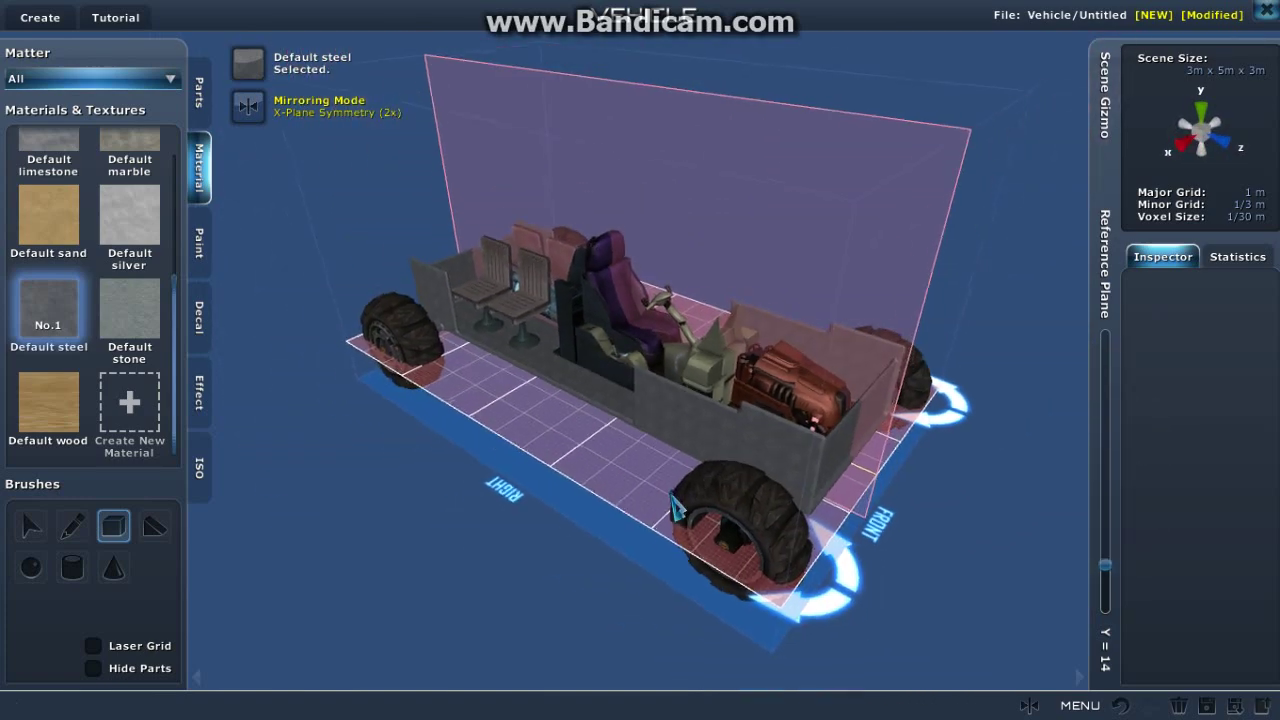
Step: Save the vehicle as an ISO named Test, capturing its icon on a grey-green background (R 35%, G 39%, B 34%)
scroll(677, 508, down, 1)
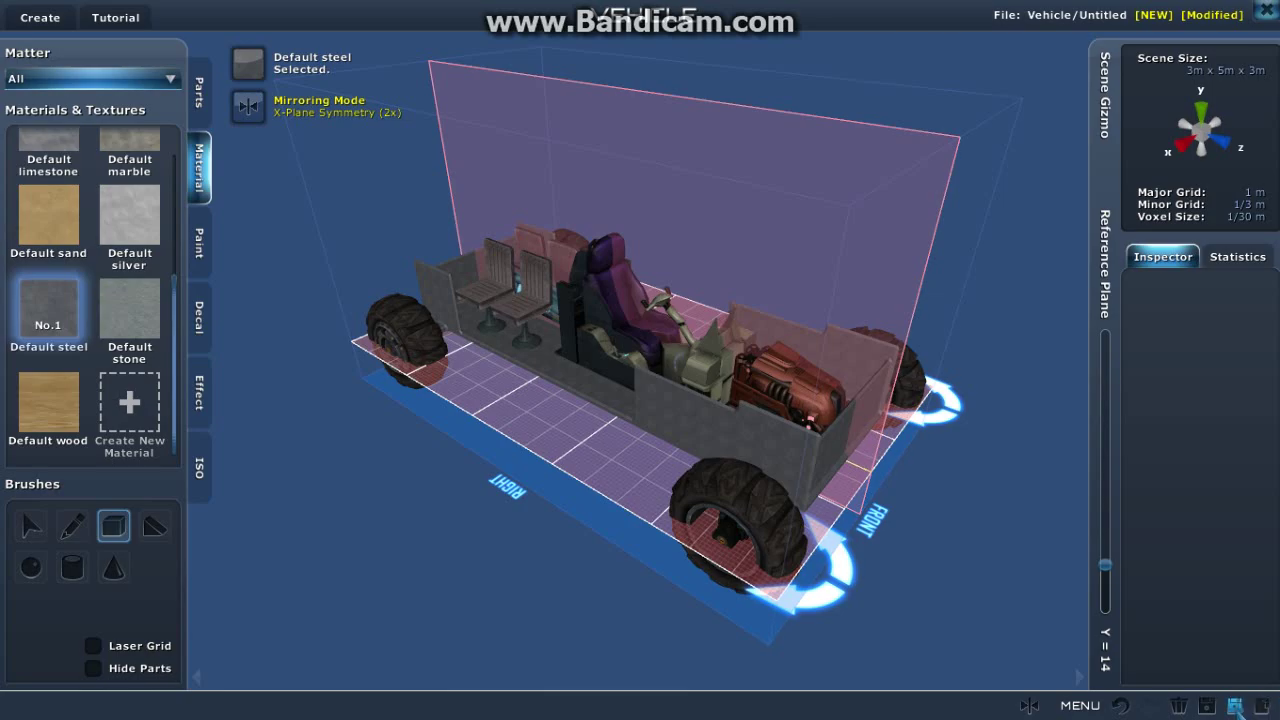
click(1235, 705)
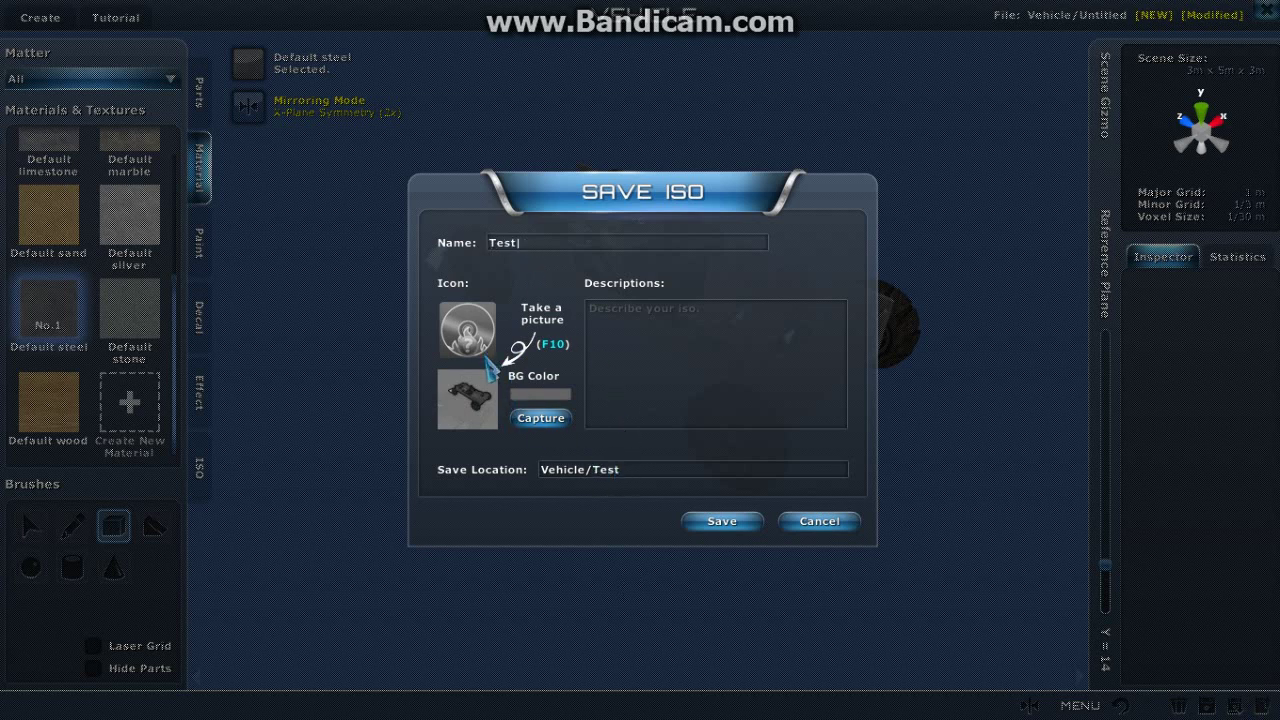
click(541, 395)
click(946, 229)
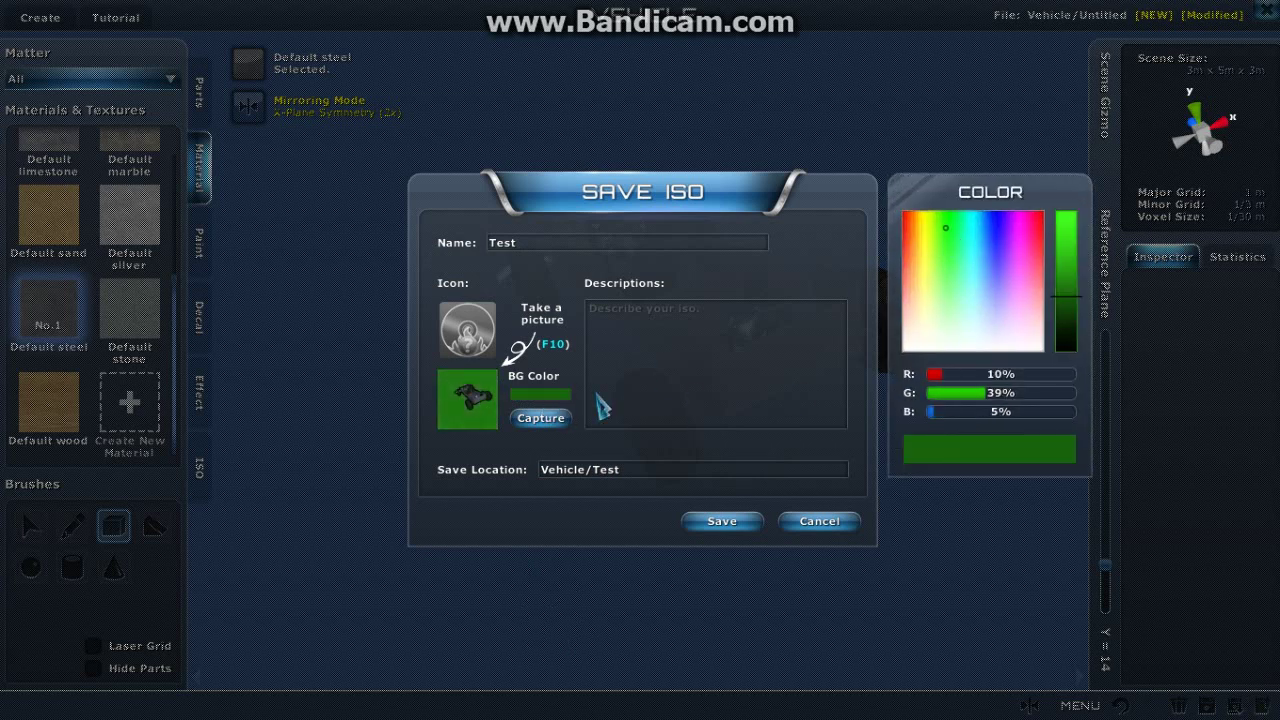
click(944, 331)
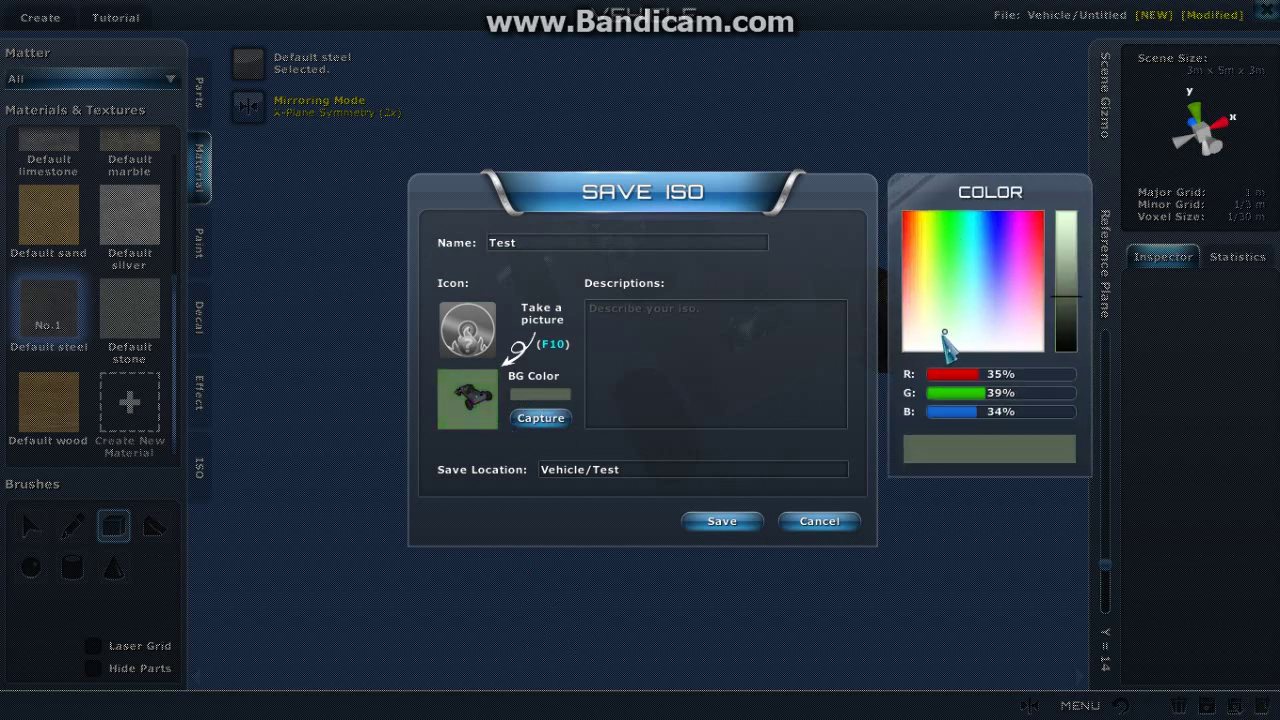
click(549, 418)
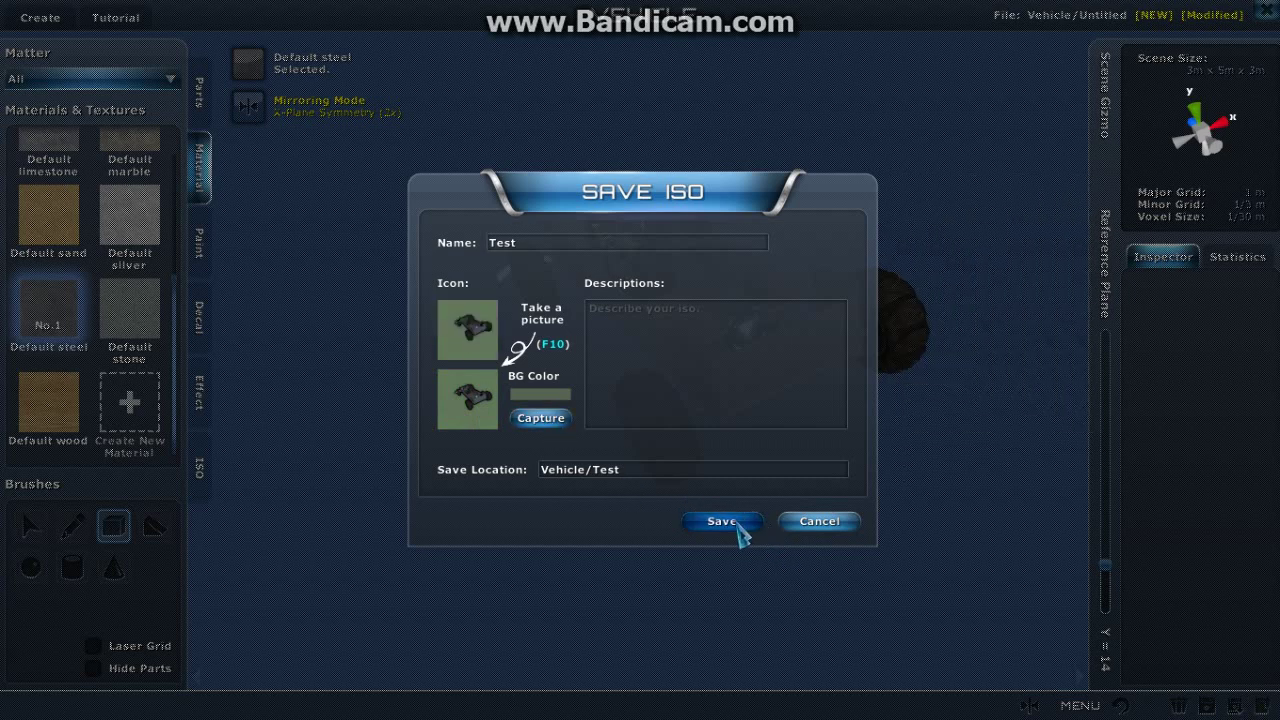
click(735, 524)
click(645, 398)
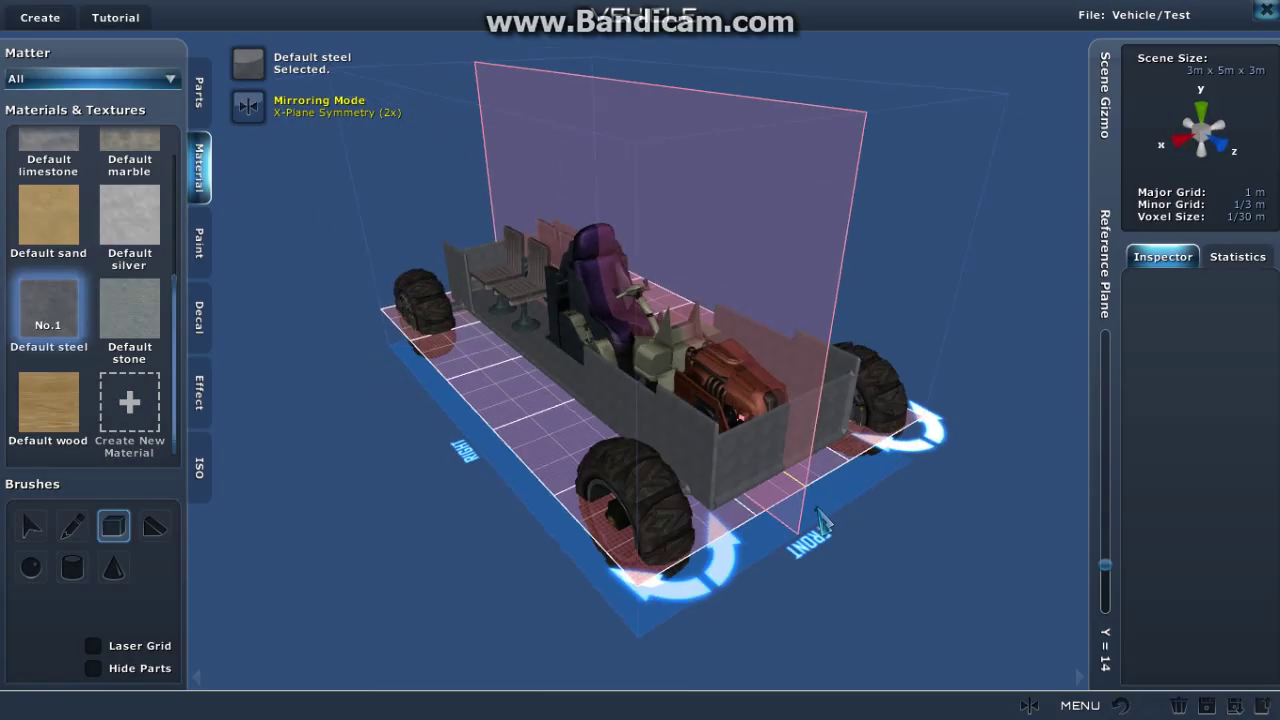
Step: Export the Test creation as a usable vehicle item and leave the creation editor
click(1264, 707)
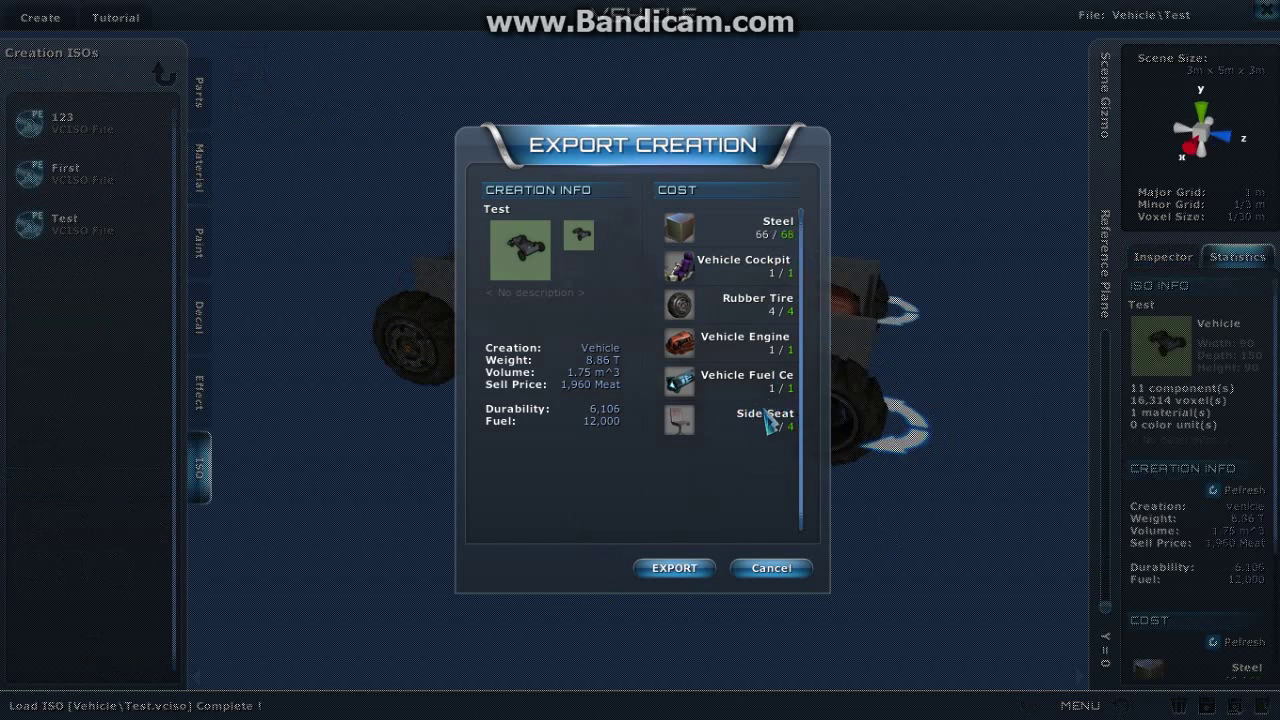
click(672, 574)
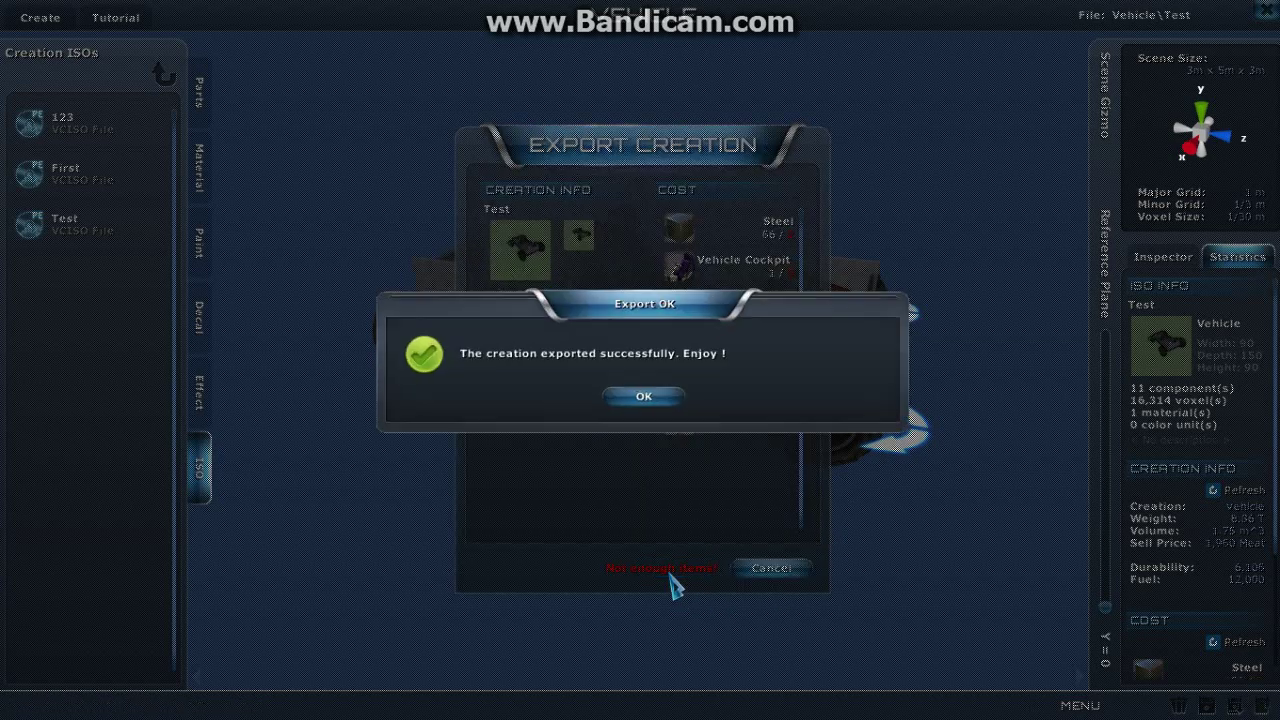
click(643, 396)
key(Escape)
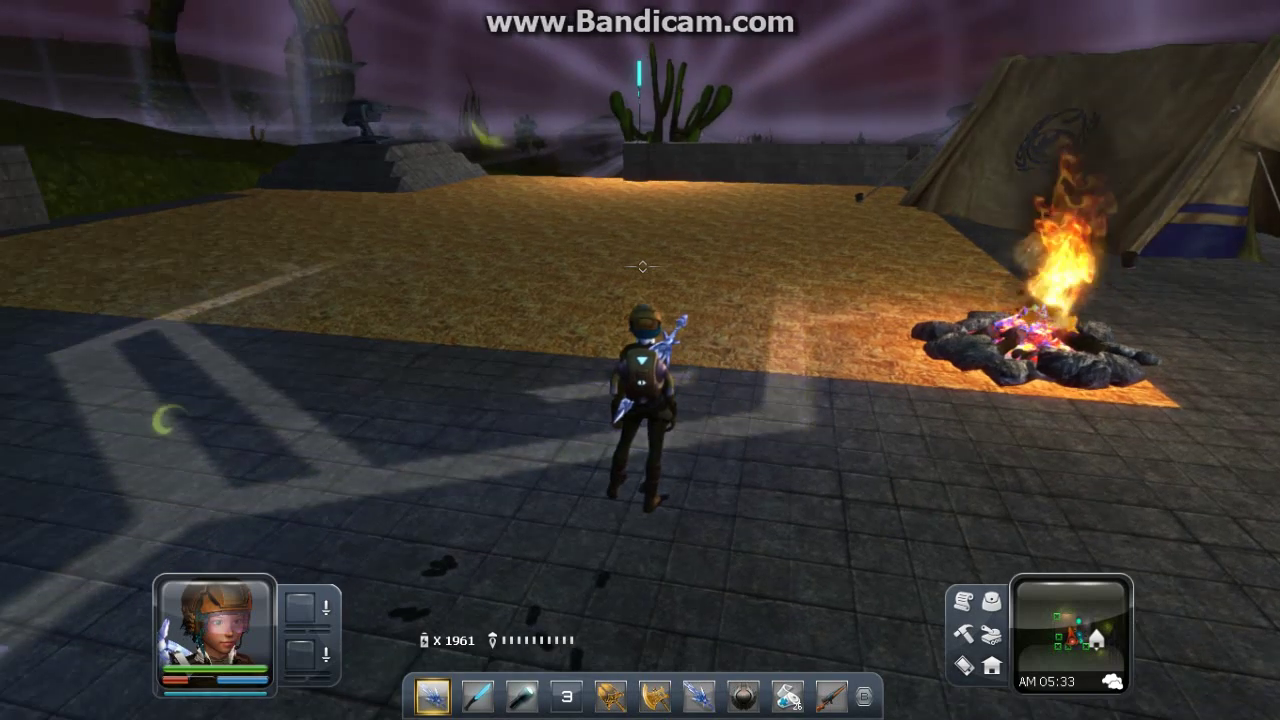
Step: Place the exported vehicle from the inventory onto the paved ground beside the character
key(i)
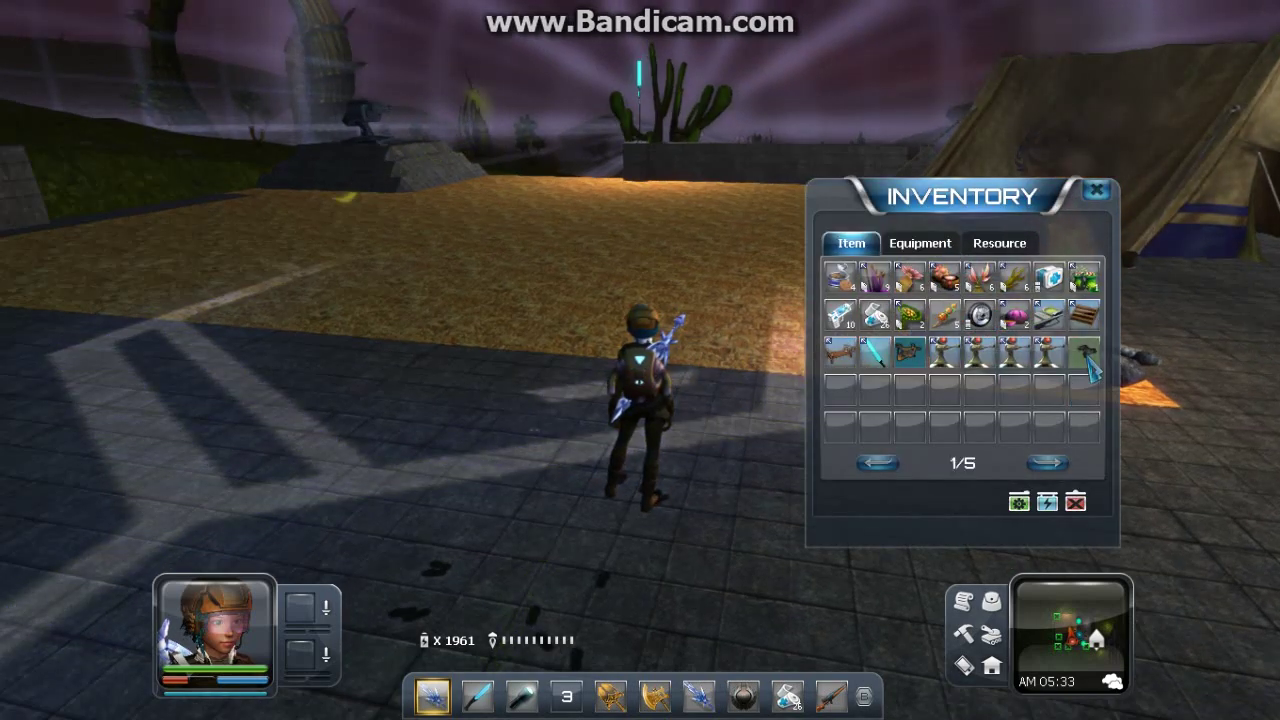
drag(913, 356, 400, 362)
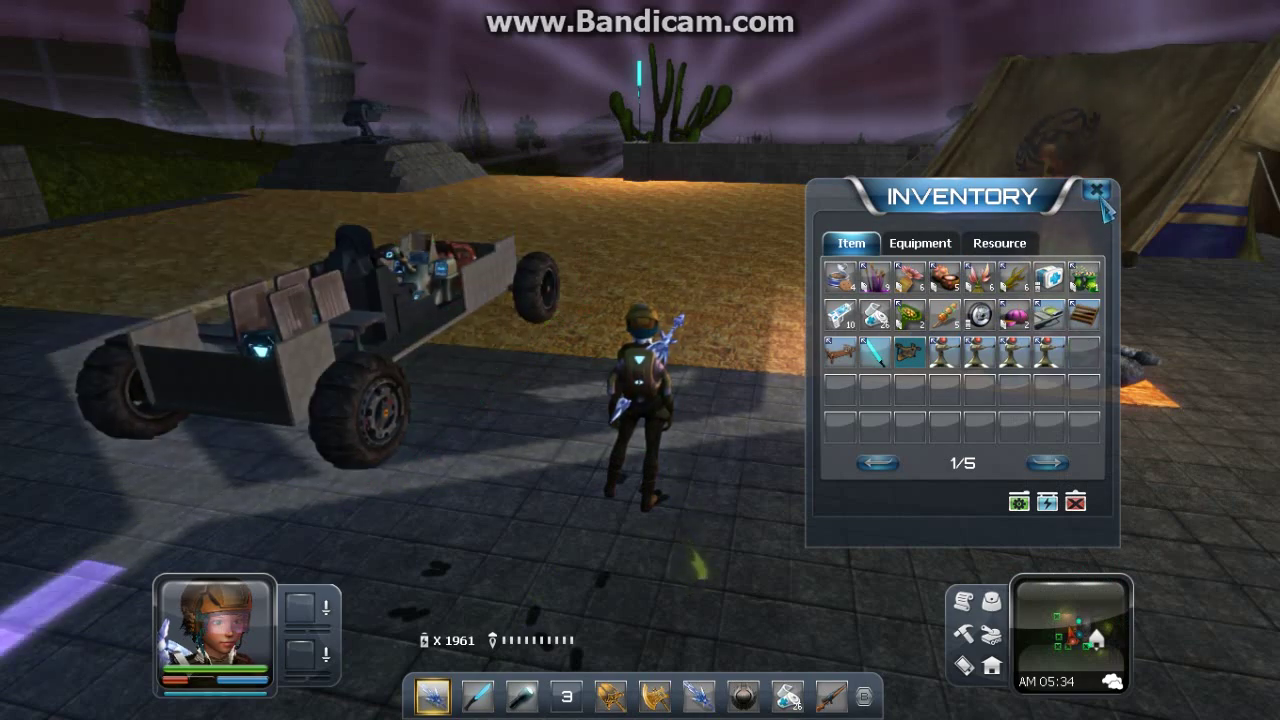
key(i)
Step: Walk to the placed vehicle, board its cockpit and test-drive it off the base and across the grass
key(w)
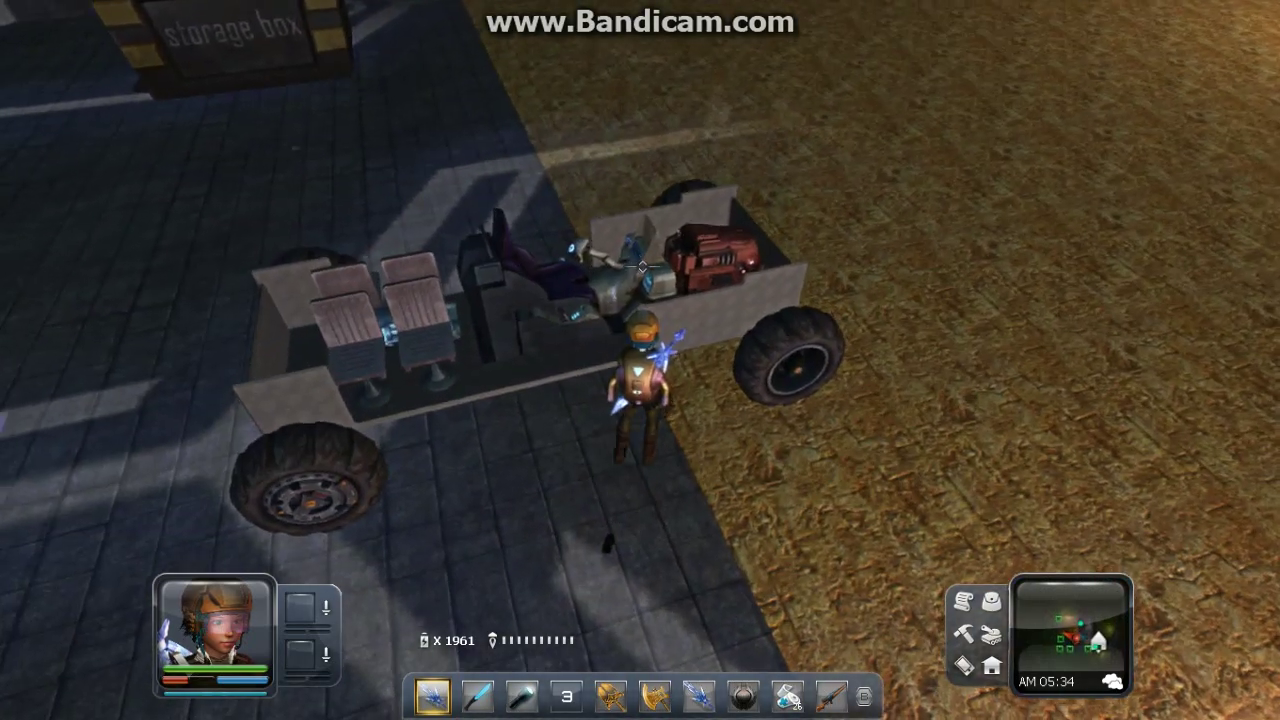
right_click(643, 266)
click(643, 334)
key(w)
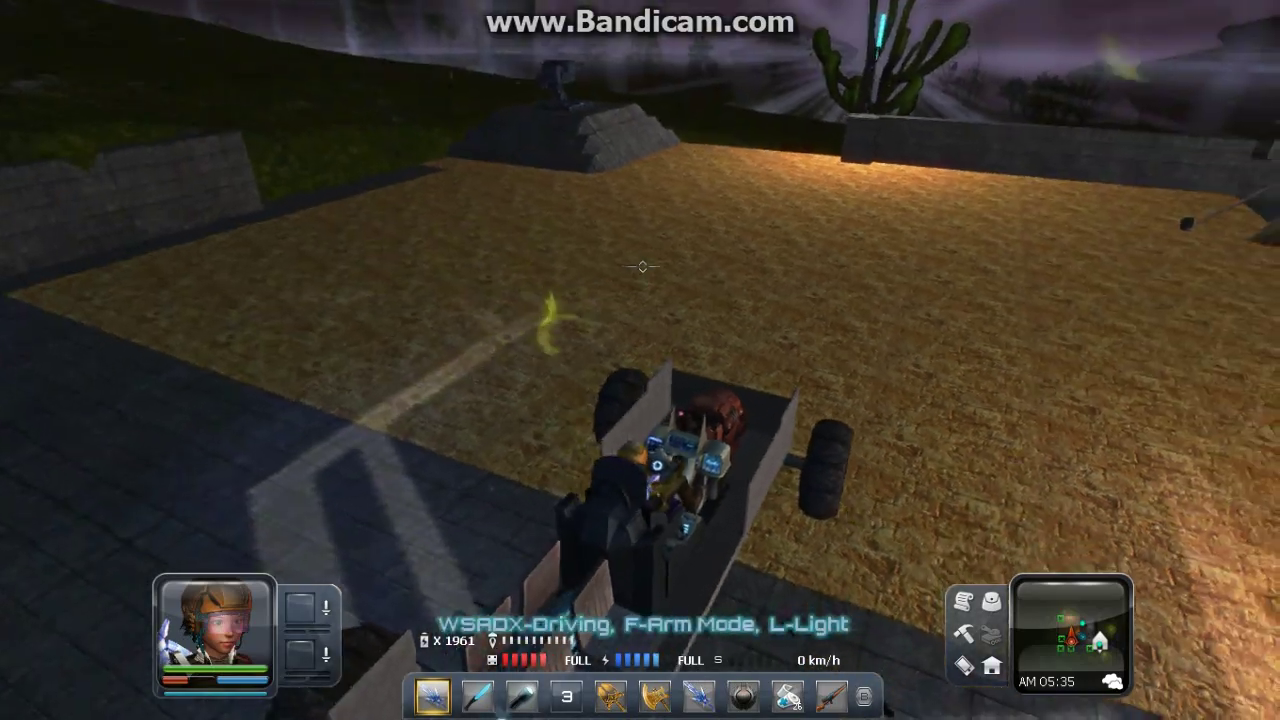
key(w)
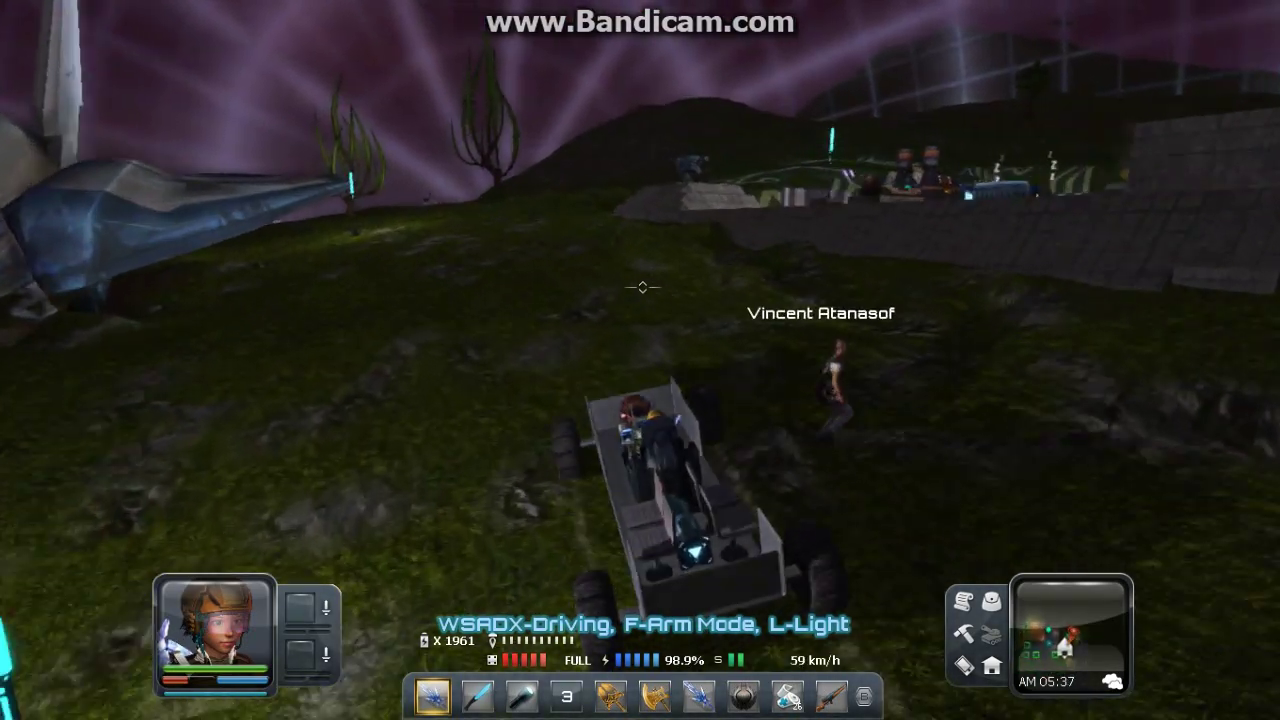
key(d)
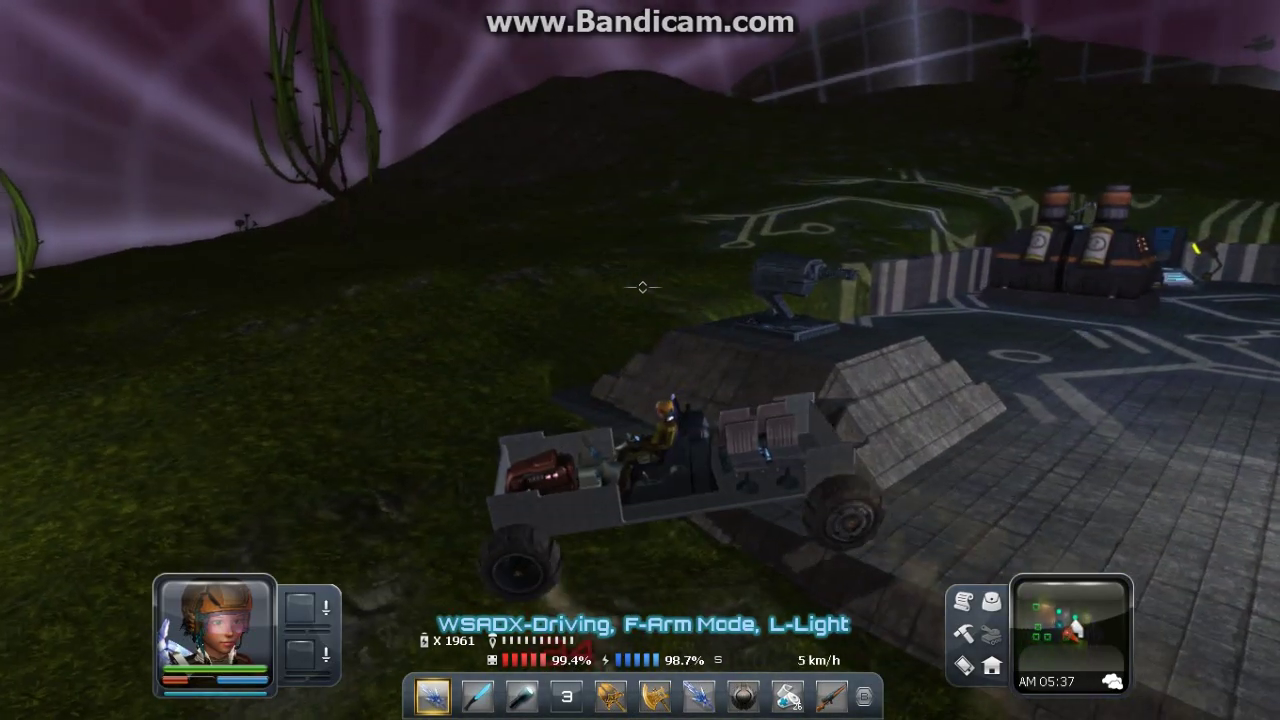